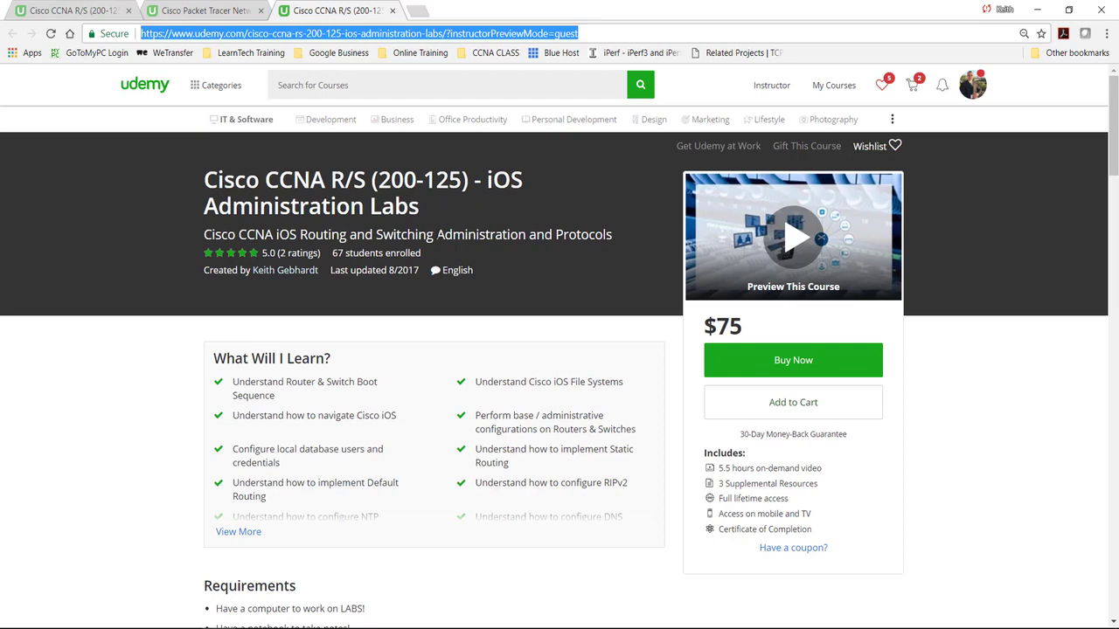
# - Scroll the Udemy curriculum to the BONUS - Network Communication and Network Device Administration Protocols lectures
pyautogui.scroll(-10, 520, 277)
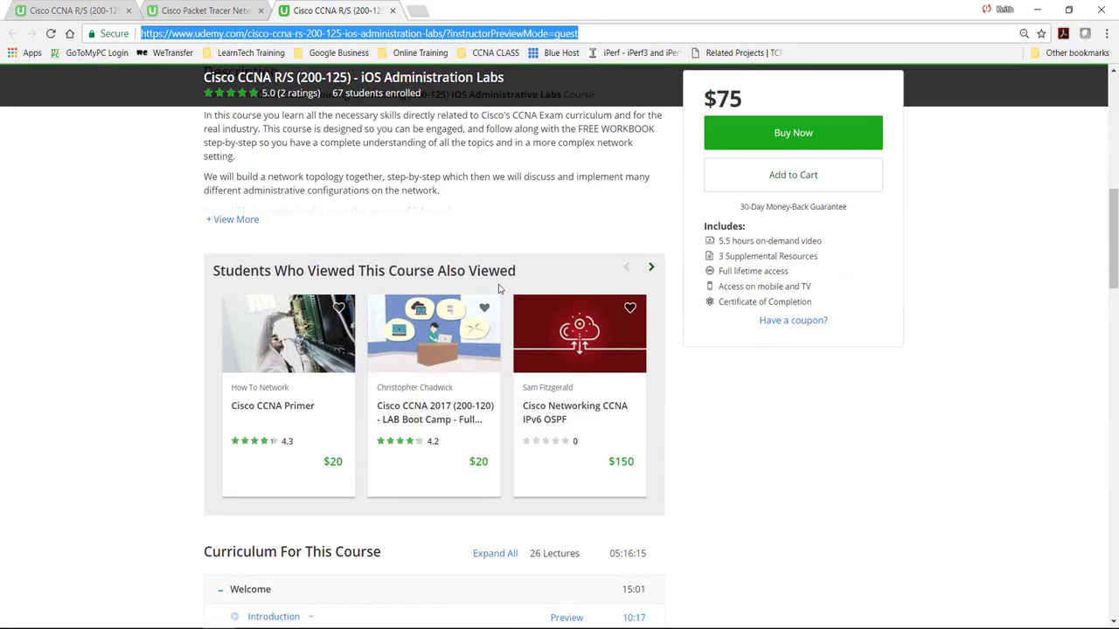
pyautogui.scroll(-1, 187, 299)
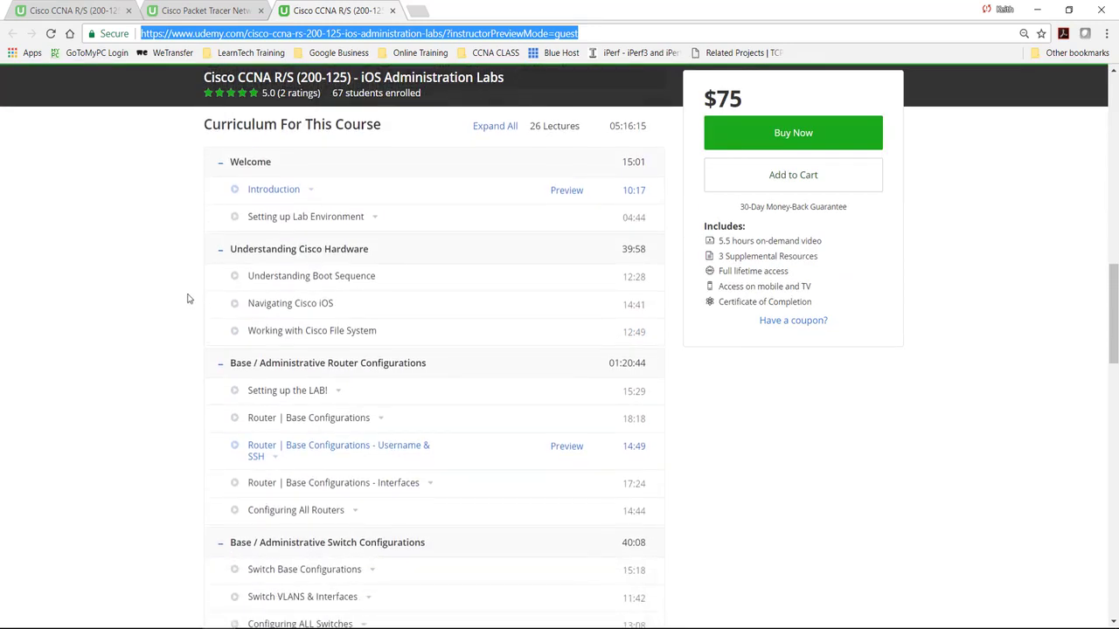
pyautogui.scroll(-1, 187, 299)
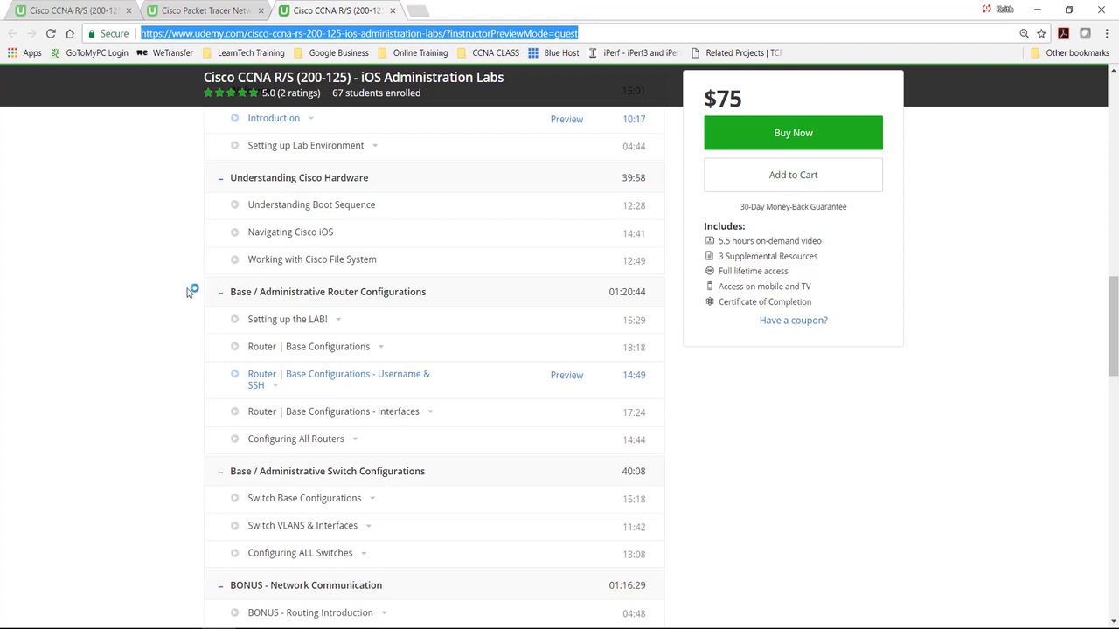
pyautogui.scroll(1, 144, 284)
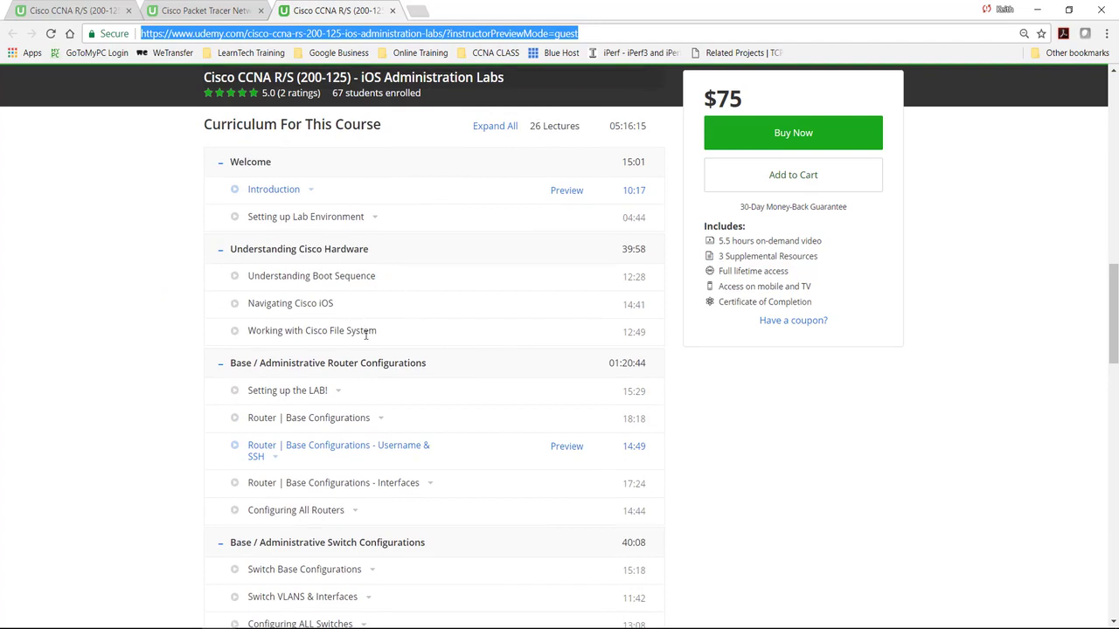
pyautogui.scroll(-1, 185, 382)
pyautogui.scroll(-1, 186, 382)
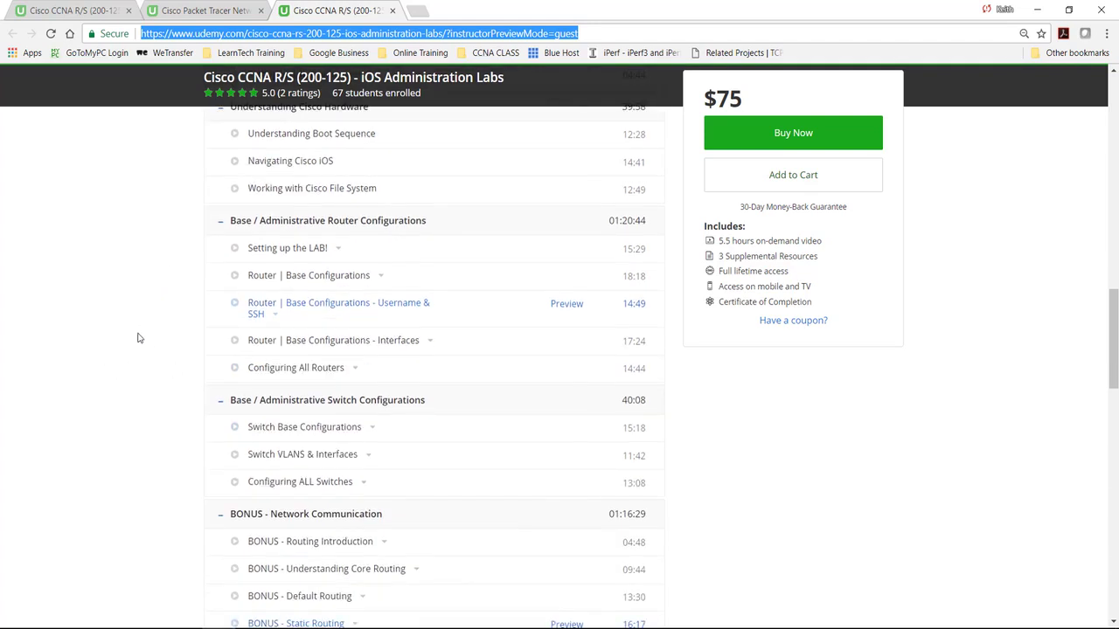
pyautogui.scroll(-2, 144, 354)
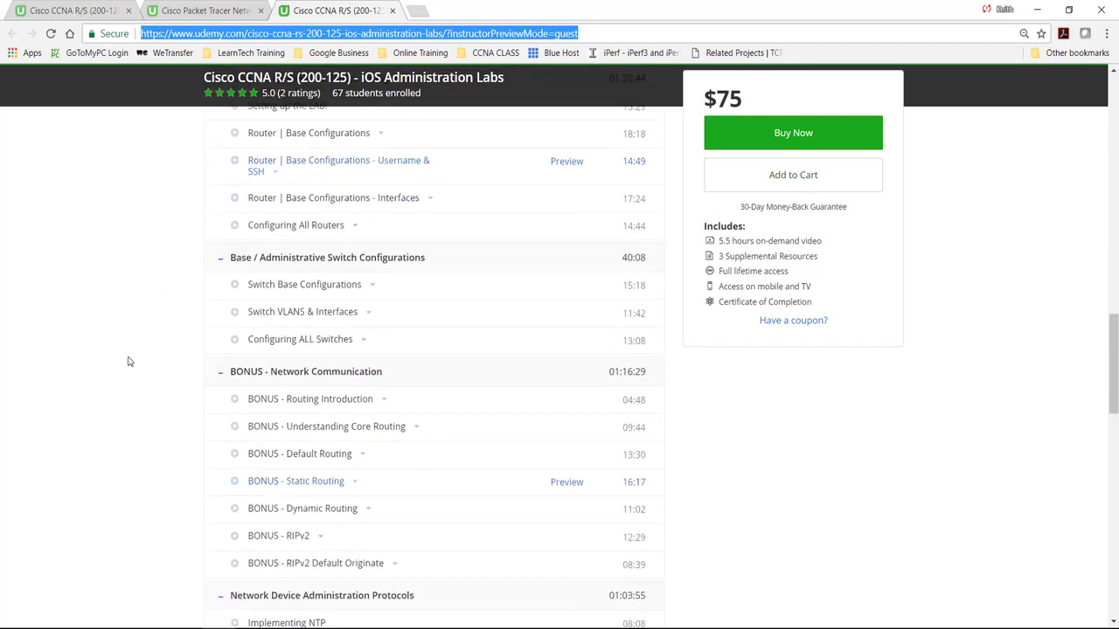
pyautogui.scroll(-2, 108, 315)
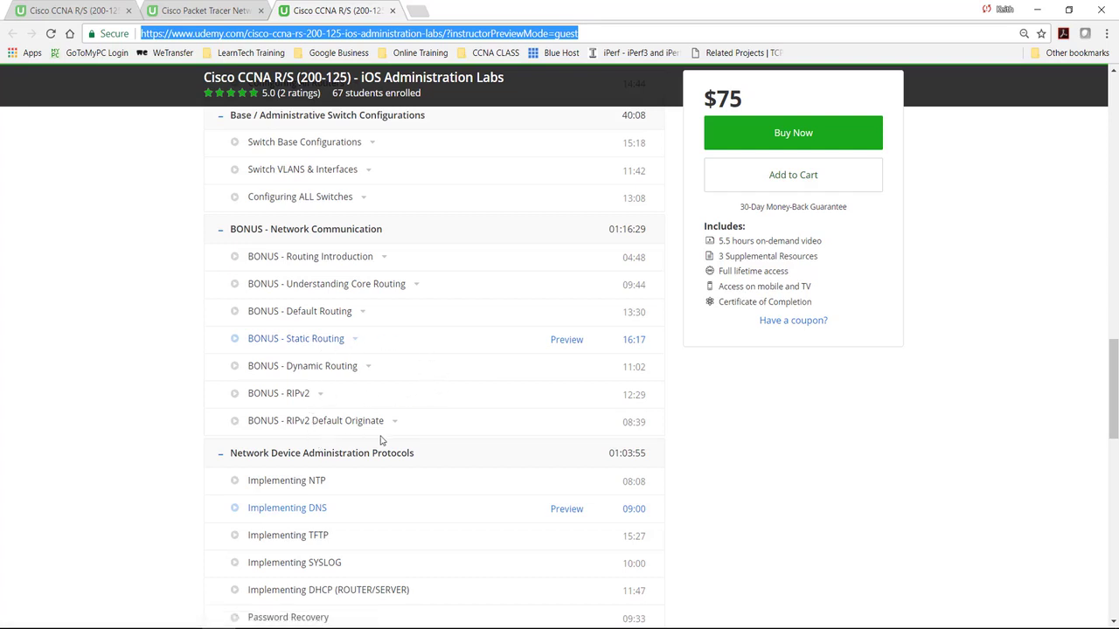
pyautogui.scroll(-3, 222, 358)
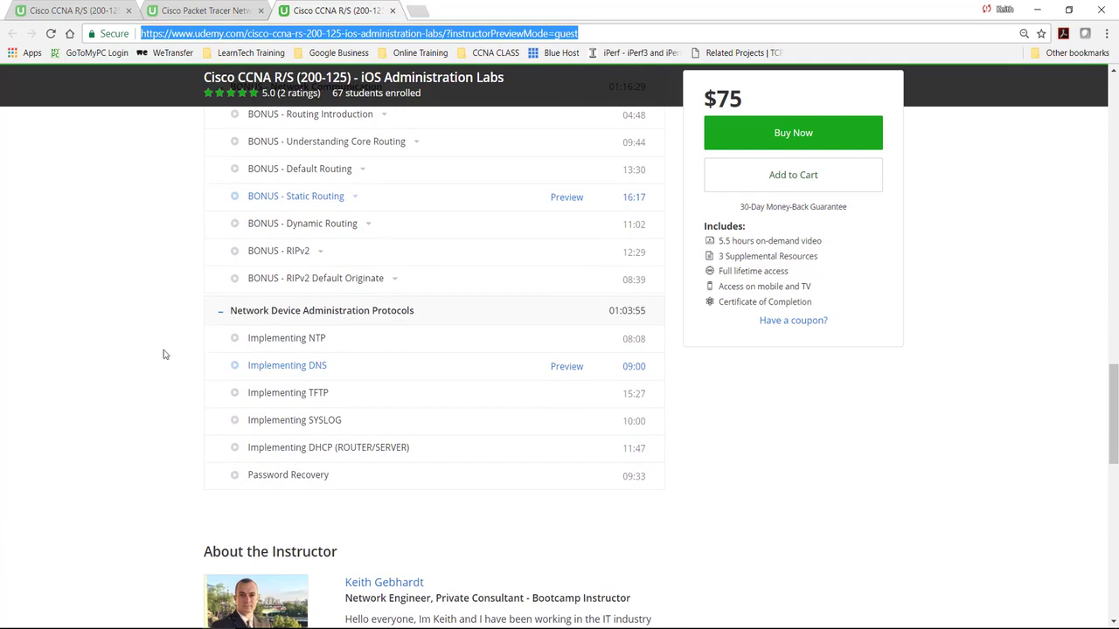
pyautogui.scroll(1, 166, 354)
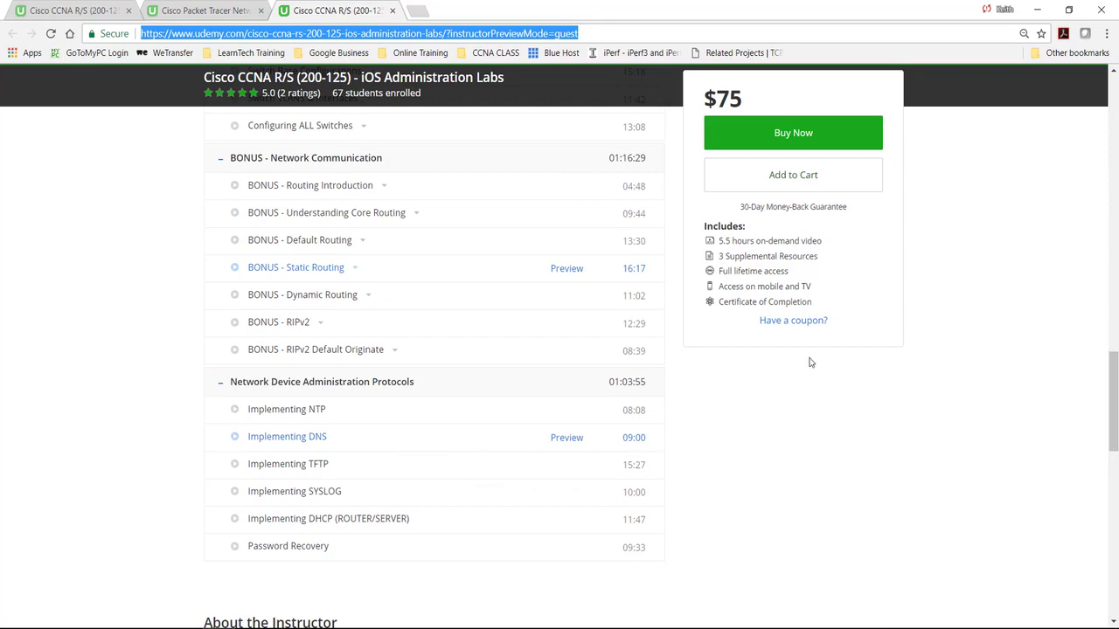
# - Read through the lab workbook PDF's topology and steps, then minimize Acrobat Reader
pyautogui.hotkey('alt', 'Tab')
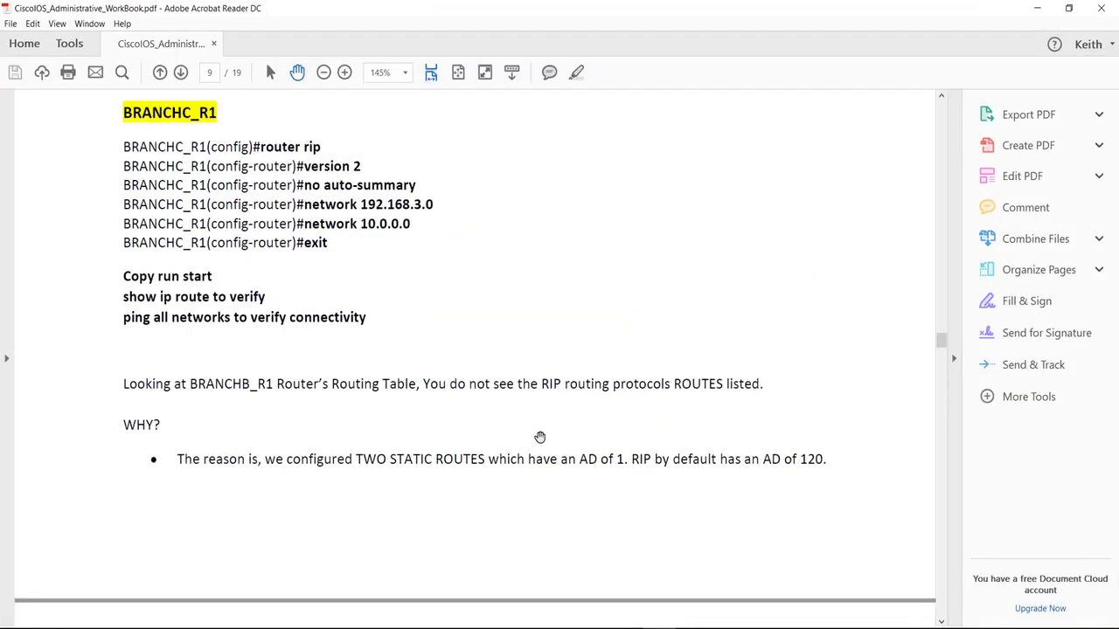
pyautogui.scroll(8, 539, 437)
pyautogui.scroll(2, 540, 437)
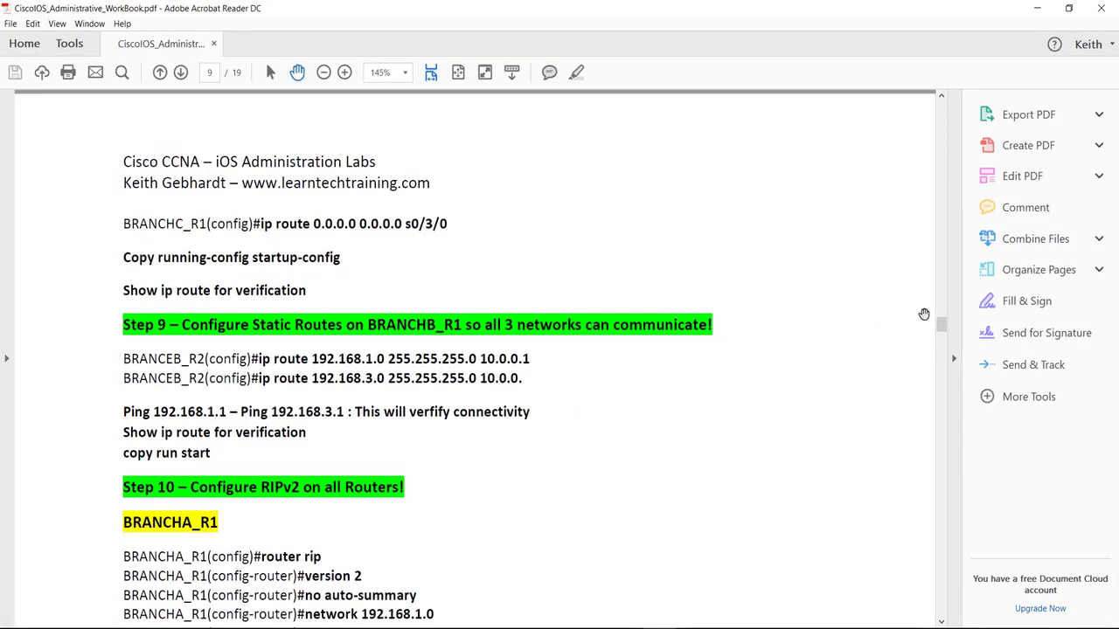
pyautogui.moveTo(940, 329); pyautogui.dragTo(941, 151)
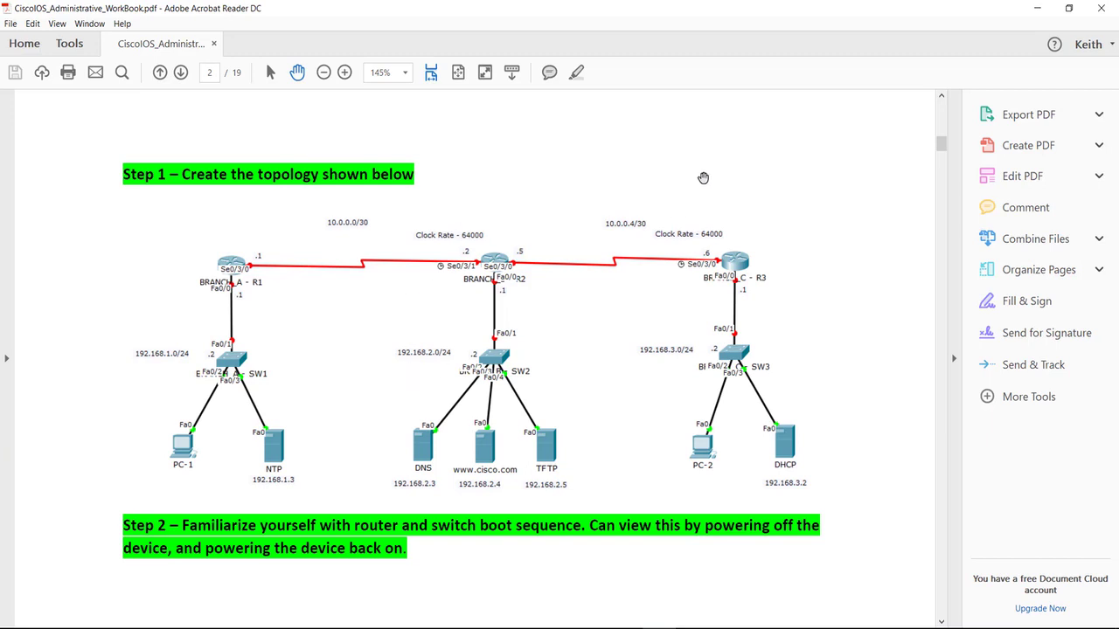
pyautogui.moveTo(941, 152); pyautogui.dragTo(916, 506)
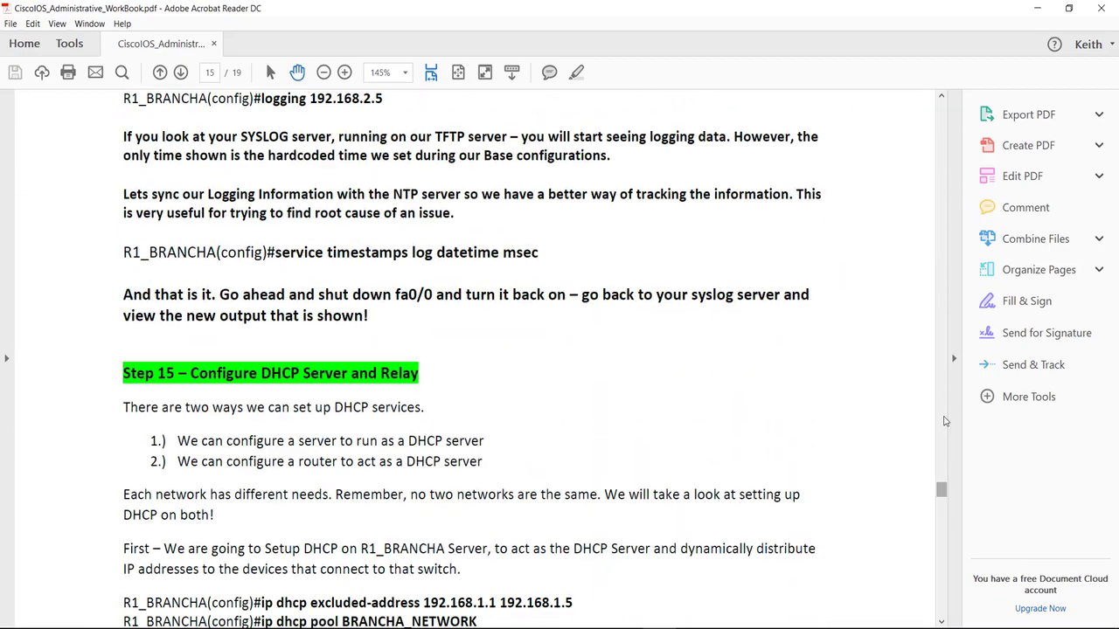
pyautogui.click(1037, 9)
pyautogui.click(1032, 12)
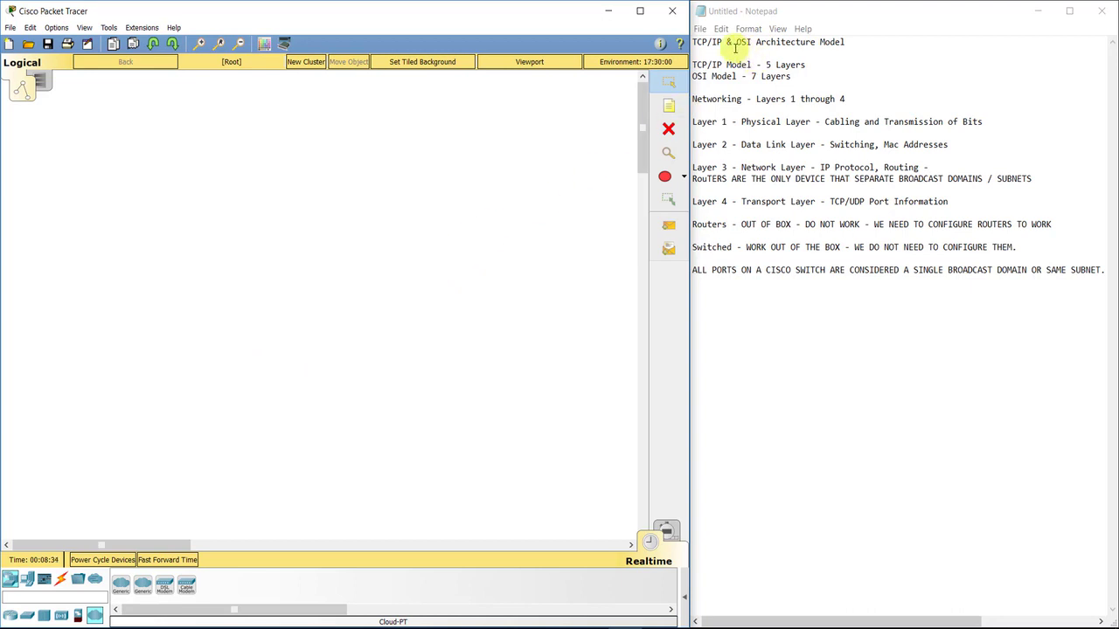
# - Highlight OSI in the title, the TCP/IP Model - 5 Layers line, and 7 Layers
pyautogui.click(704, 48)
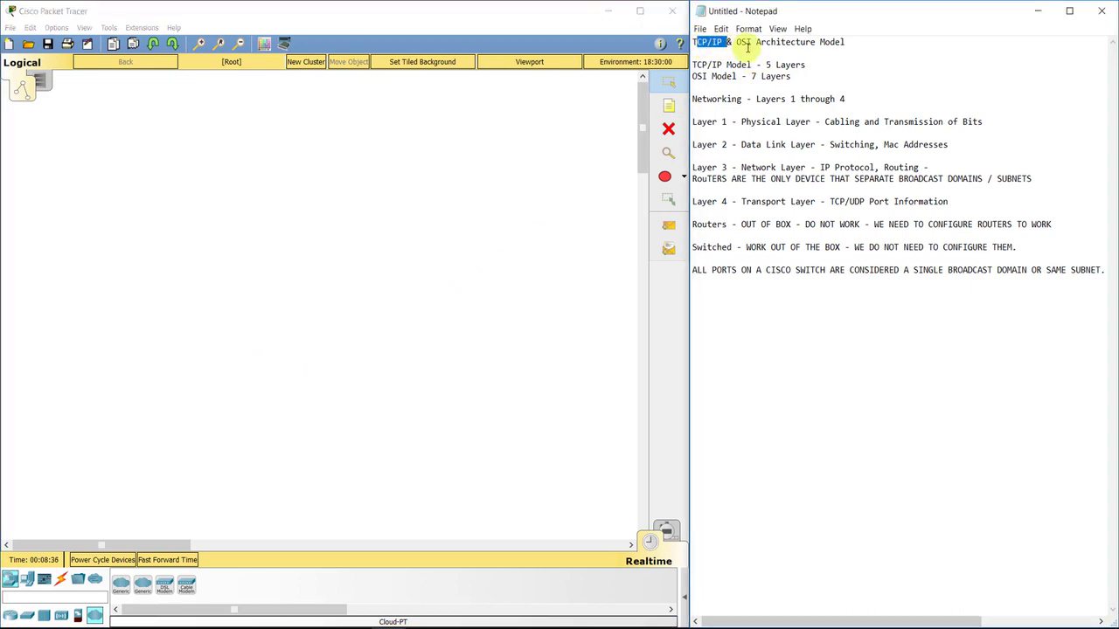
pyautogui.moveTo(737, 42); pyautogui.dragTo(750, 42)
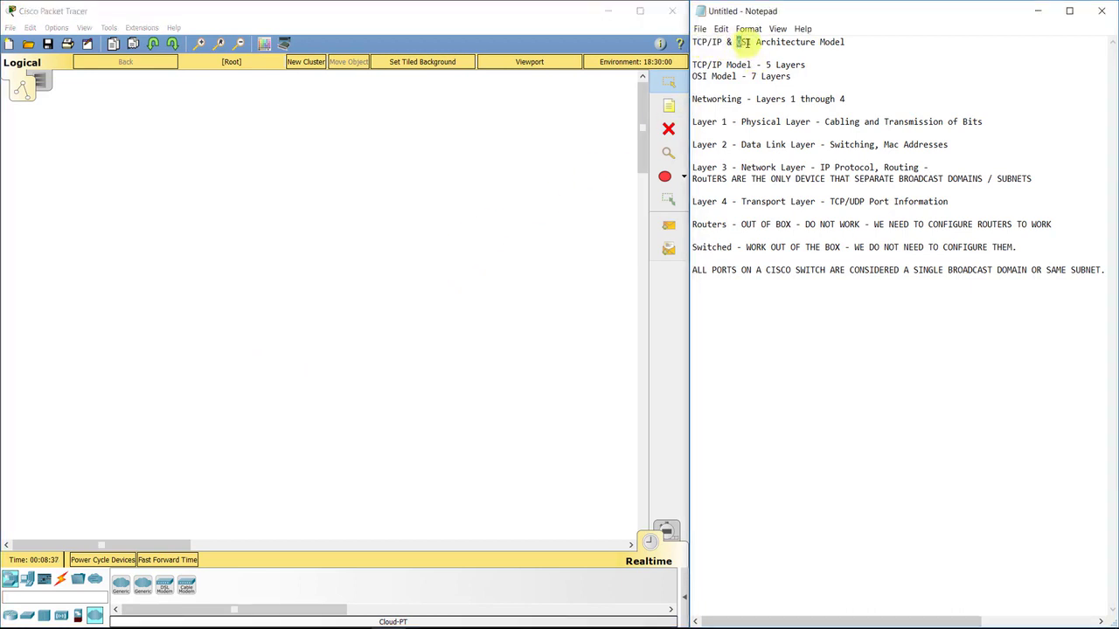
pyautogui.click(806, 65)
pyautogui.moveTo(804, 65); pyautogui.dragTo(692, 66)
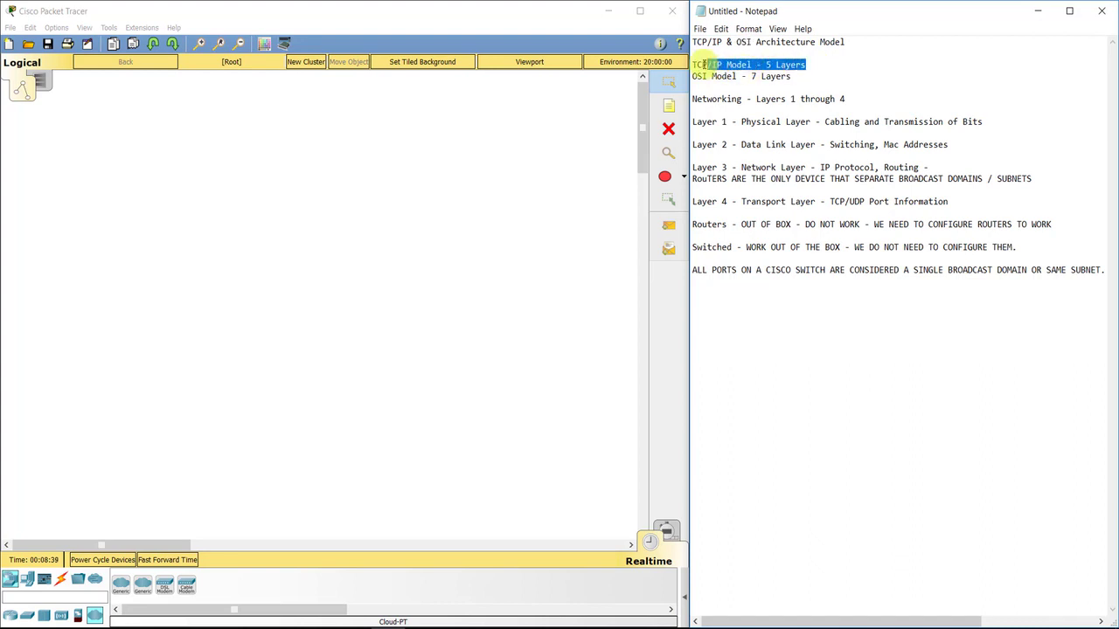
pyautogui.moveTo(792, 76); pyautogui.dragTo(750, 77)
# - Append '- USE THE OSI TO REFERENCE NETWORK TO THIS DAY' after 7 Layers and highlight the 7
pyautogui.click(826, 77)
pyautogui.write('- USE THE ')
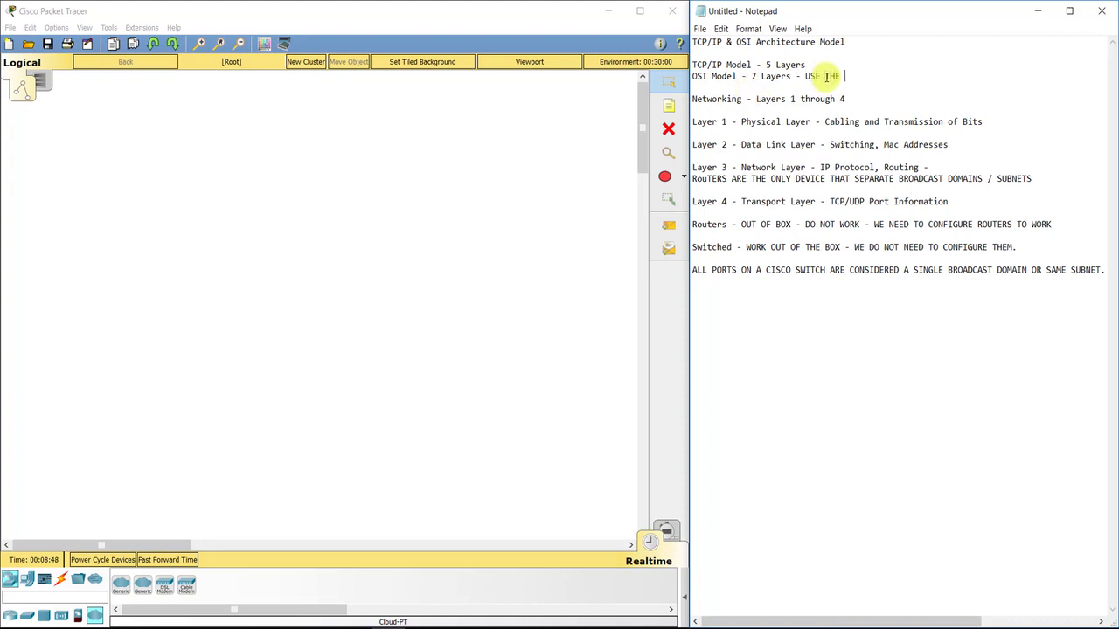
pyautogui.write('OSI TO REFERENCE NETWORK ')
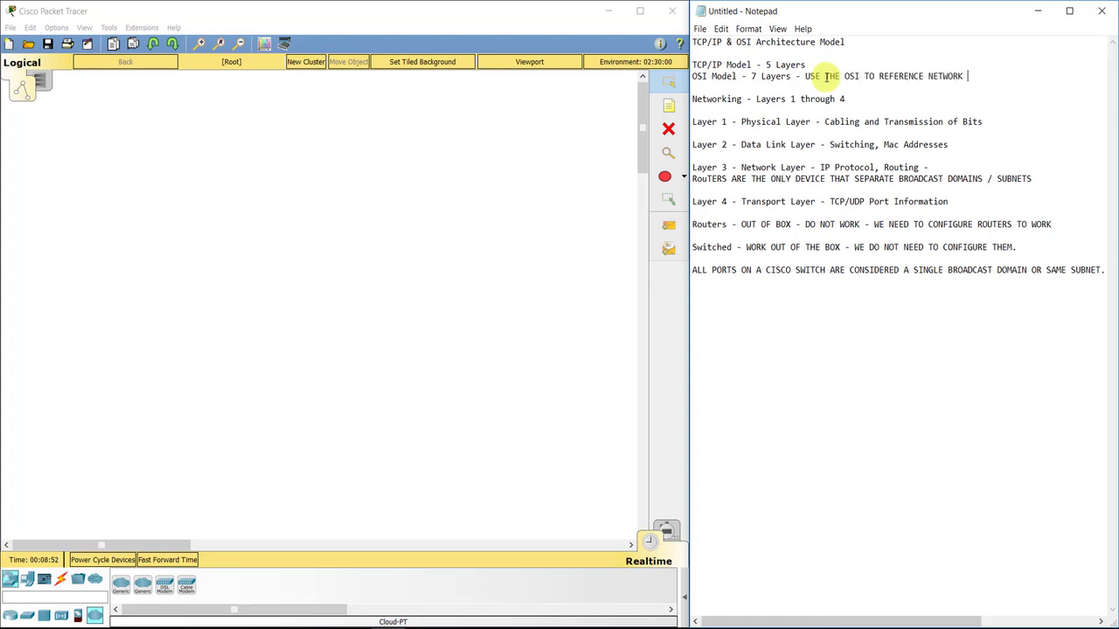
pyautogui.write('TO THIS DAY')
pyautogui.click(753, 77)
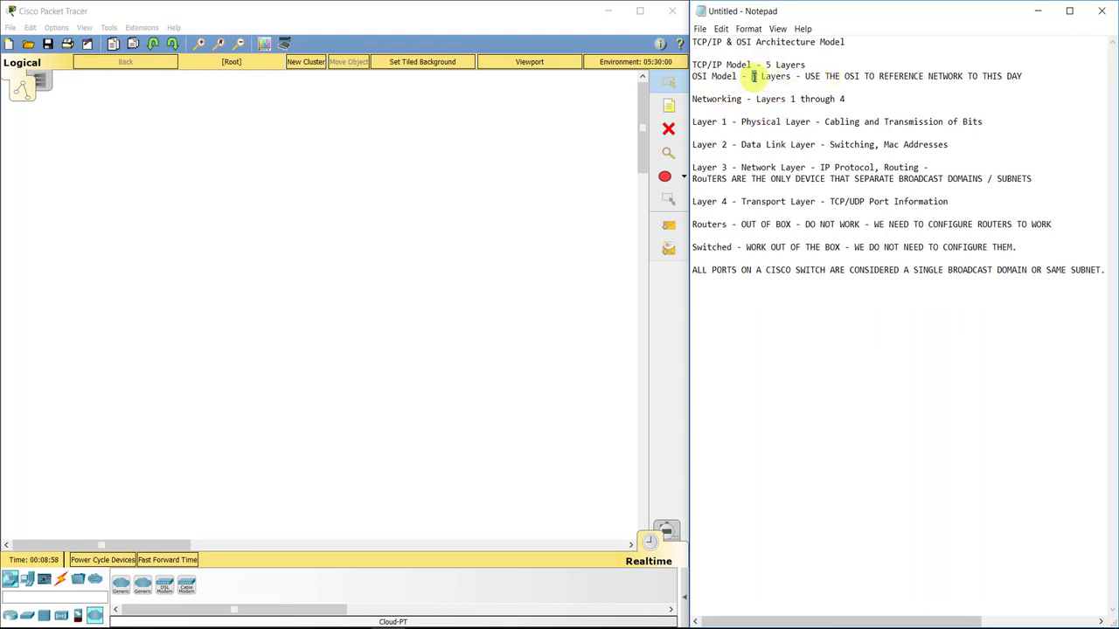
pyautogui.doubleClick(754, 76)
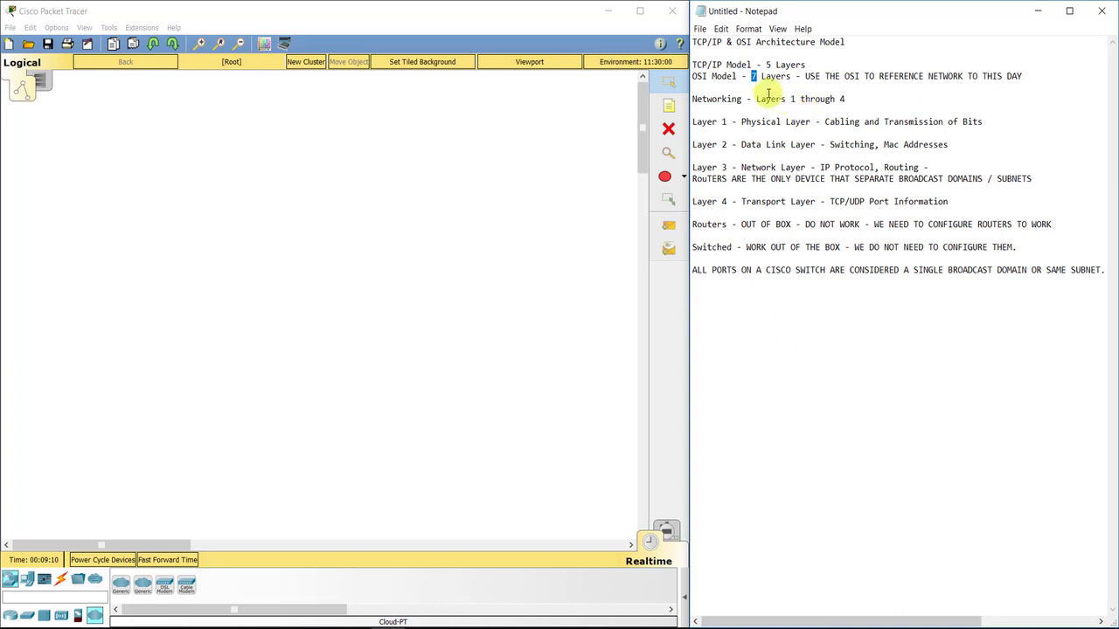
pyautogui.click(852, 101)
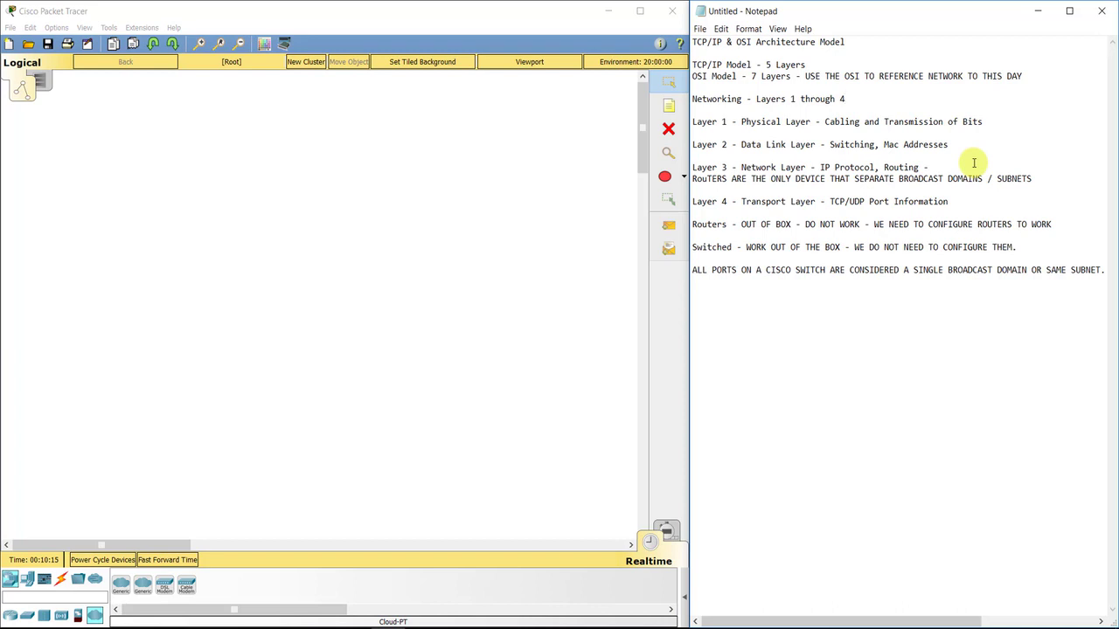
# - Add a new line reading '192.168.1.0 192.168.2.0 /24 = Class C'
pyautogui.press('Return')
pyautogui.press('Return')
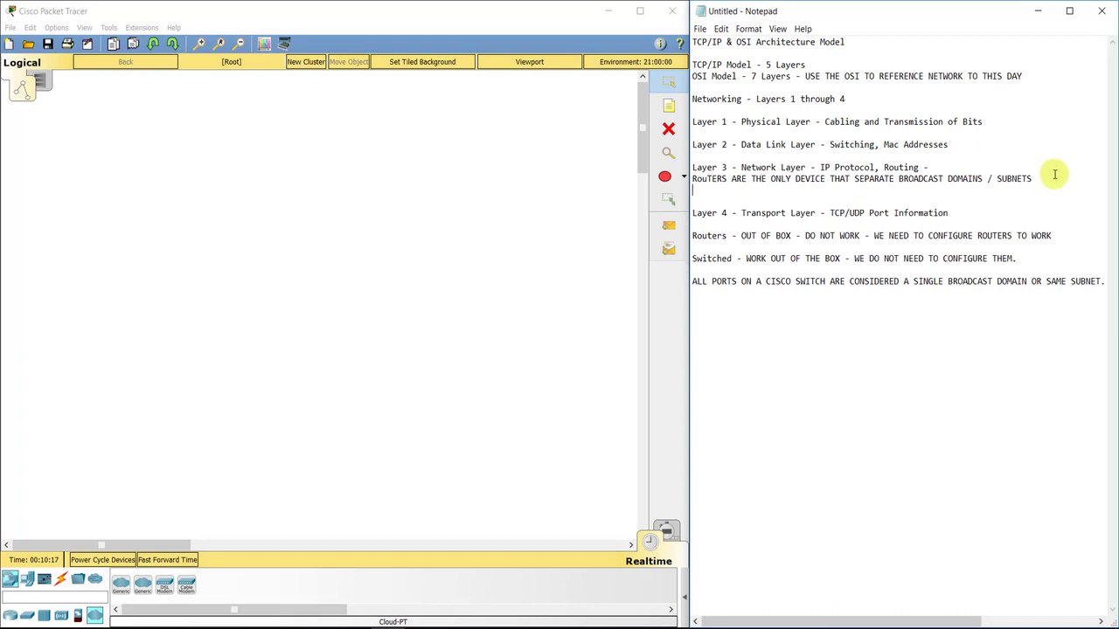
pyautogui.write('192.168.1.1')
pyautogui.press('BackSpace')
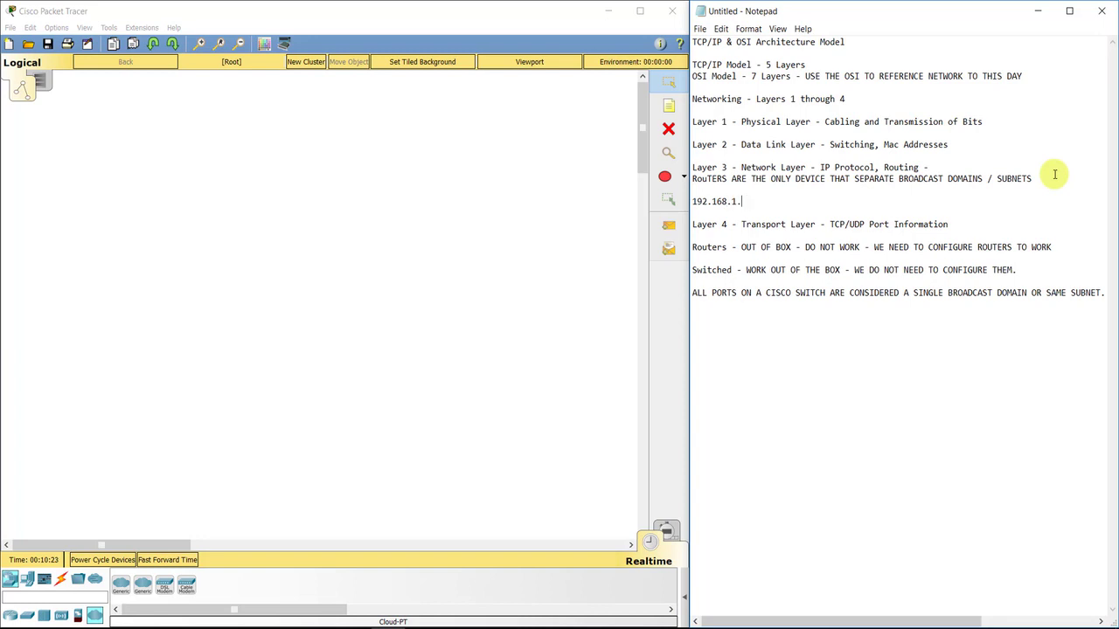
pyautogui.write('0 192.168.2.0')
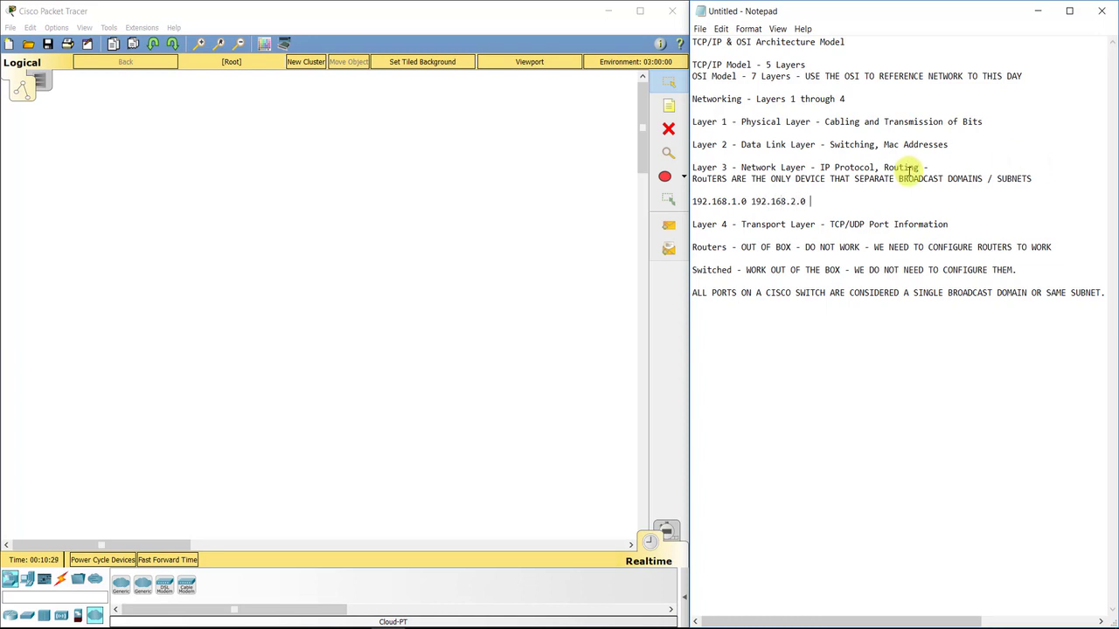
pyautogui.write(' /2')
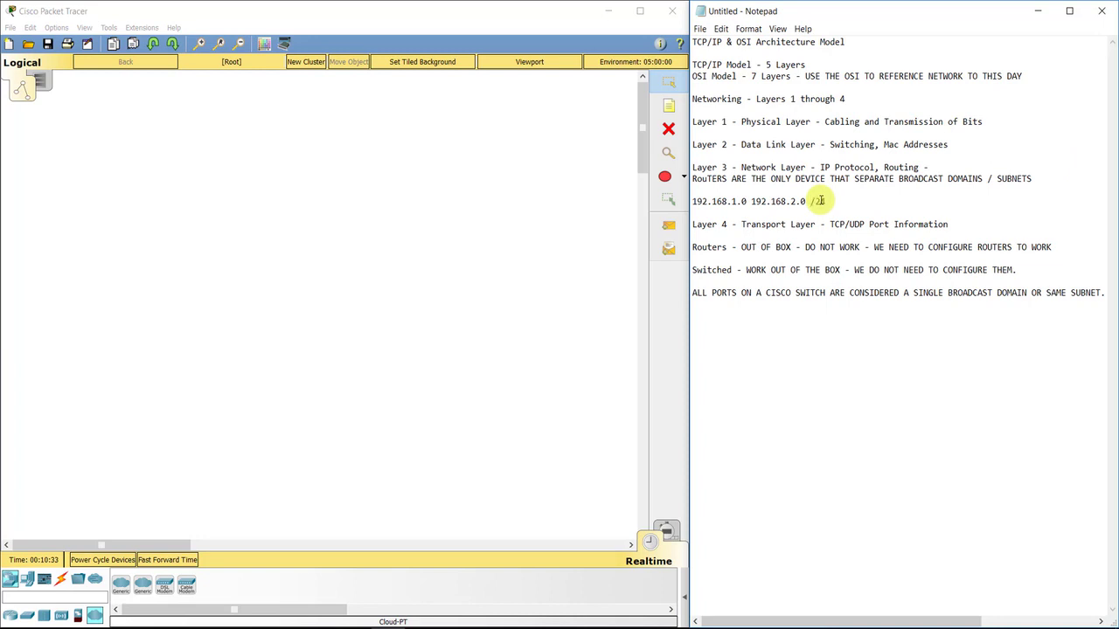
pyautogui.write('4 = Class C')
# - Highlight the 192.168.2.0 network and point out the 1 in 192.168.1.0
pyautogui.moveTo(751, 201); pyautogui.dragTo(796, 201)
pyautogui.click(793, 201)
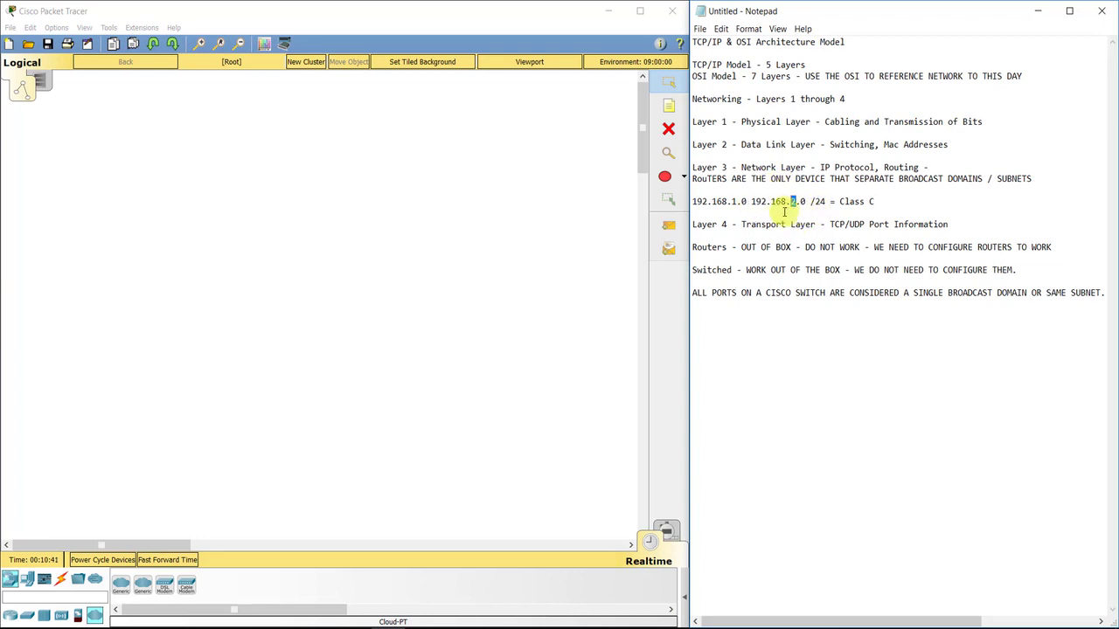
pyautogui.moveTo(740, 201)
pyautogui.mouseDown()
pyautogui.moveTo(724, 202)
pyautogui.moveTo(734, 201)
pyautogui.mouseUp()
pyautogui.moveTo(806, 202); pyautogui.dragTo(754, 200)
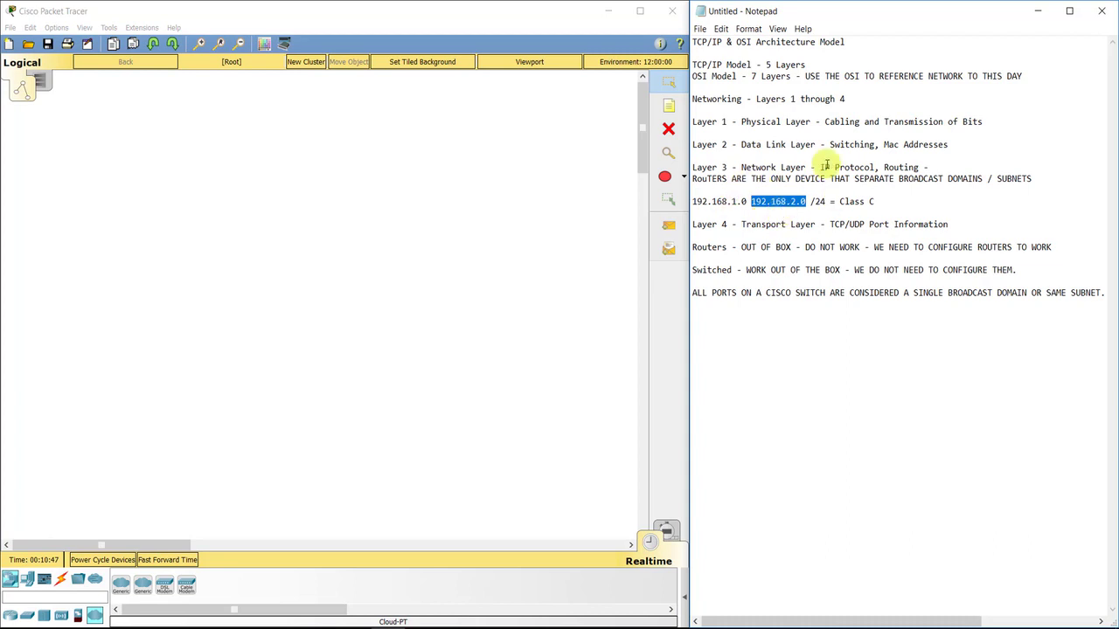
pyautogui.click(733, 210)
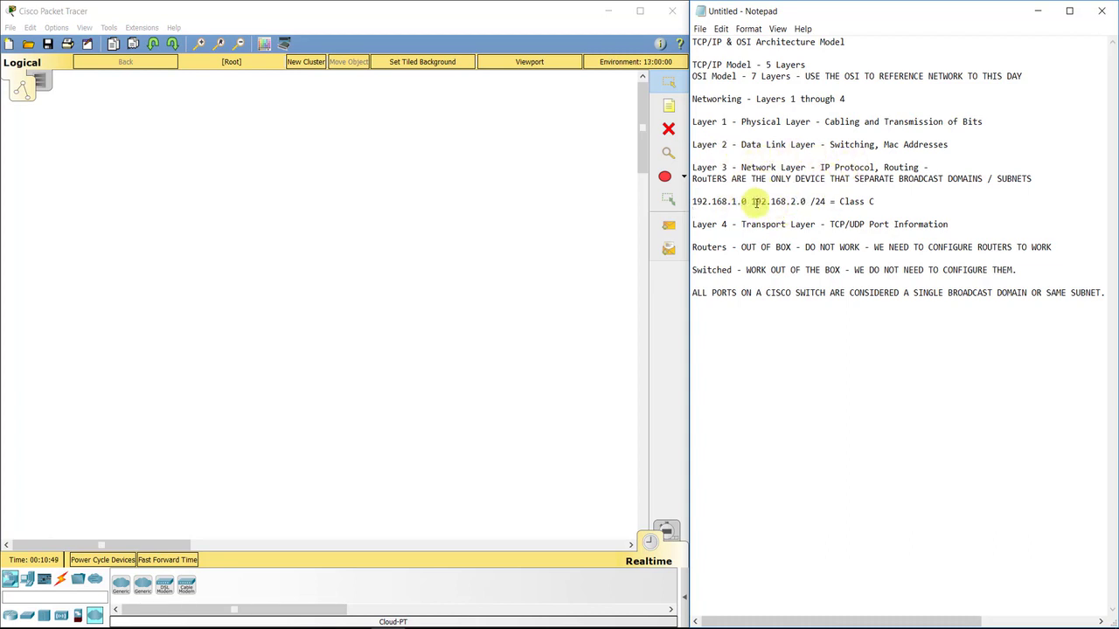
pyautogui.moveTo(754, 202); pyautogui.dragTo(806, 202)
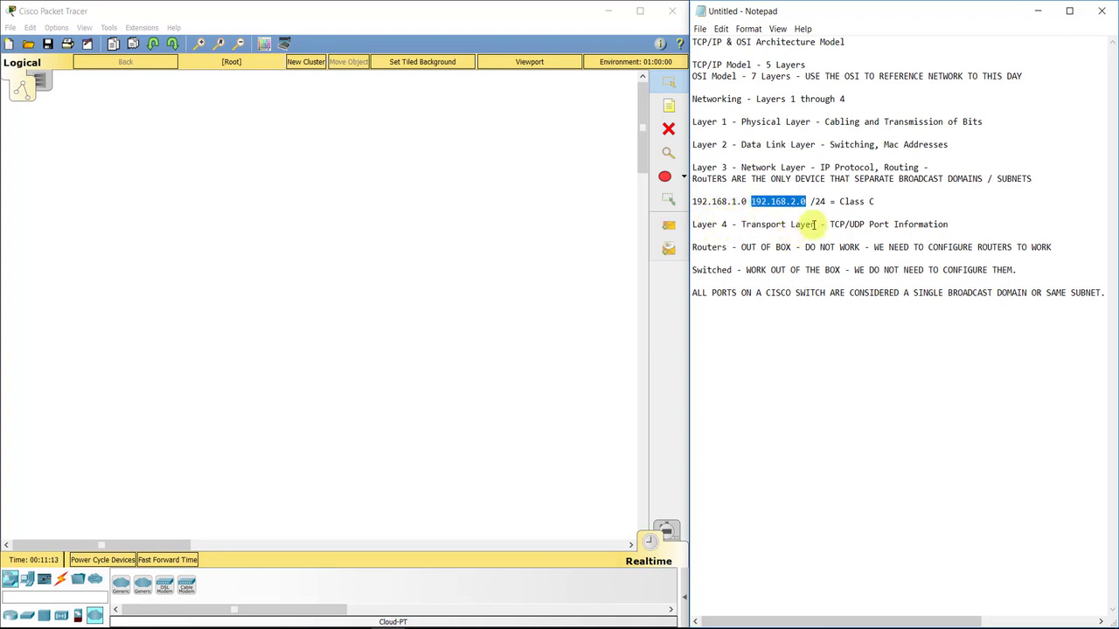
# - Highlight TCP/UDP and the note that routers must be configured to work
pyautogui.moveTo(832, 224); pyautogui.dragTo(865, 225)
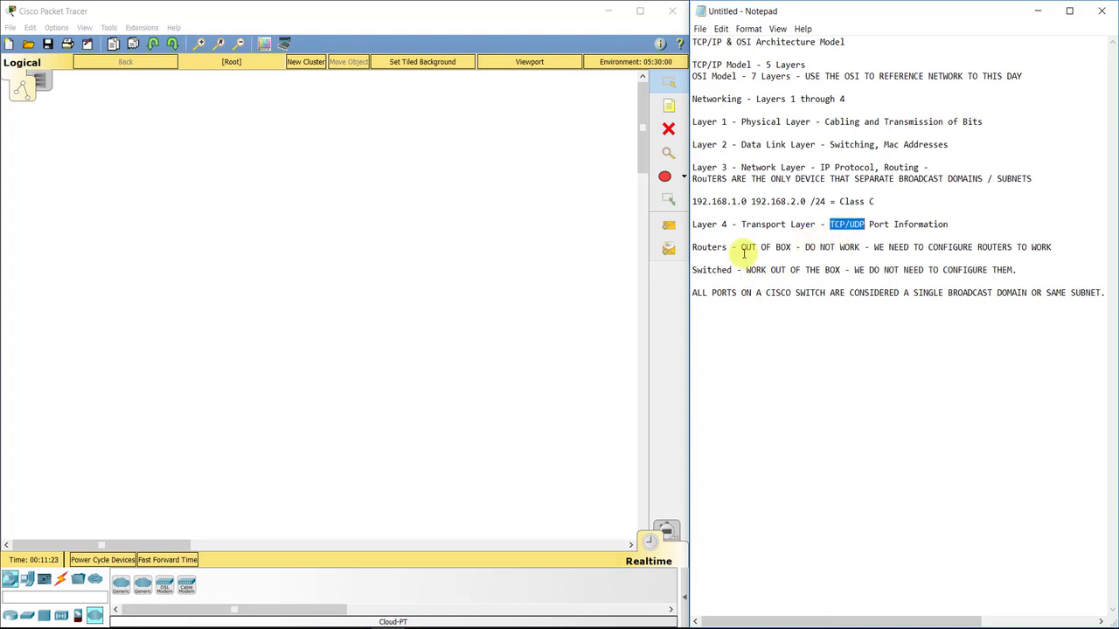
pyautogui.moveTo(742, 248); pyautogui.dragTo(866, 248)
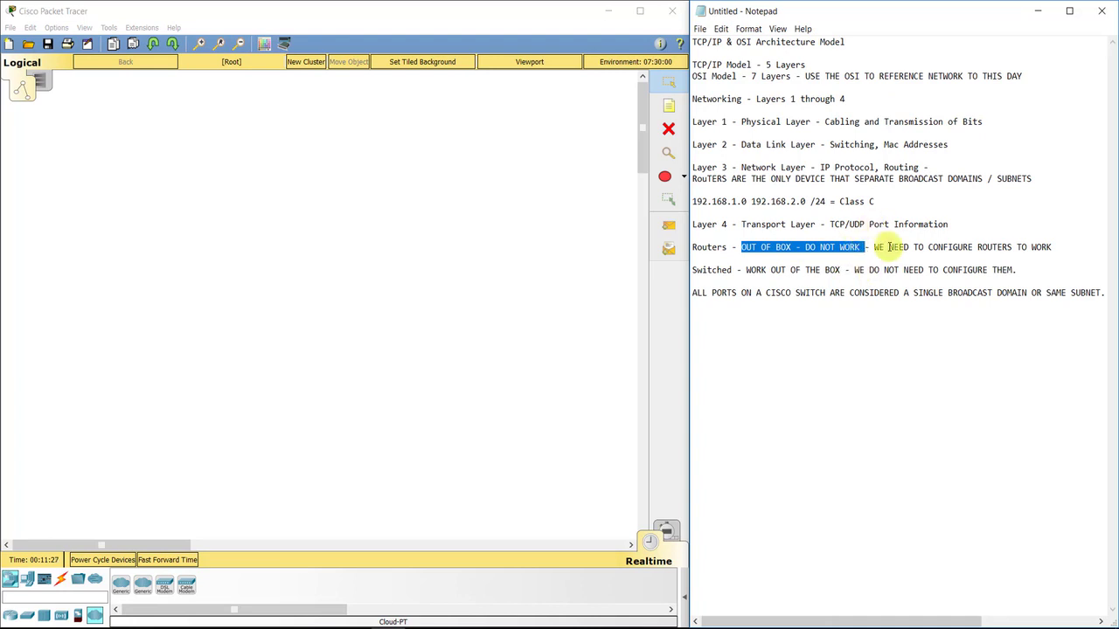
pyautogui.moveTo(875, 248); pyautogui.dragTo(1052, 247)
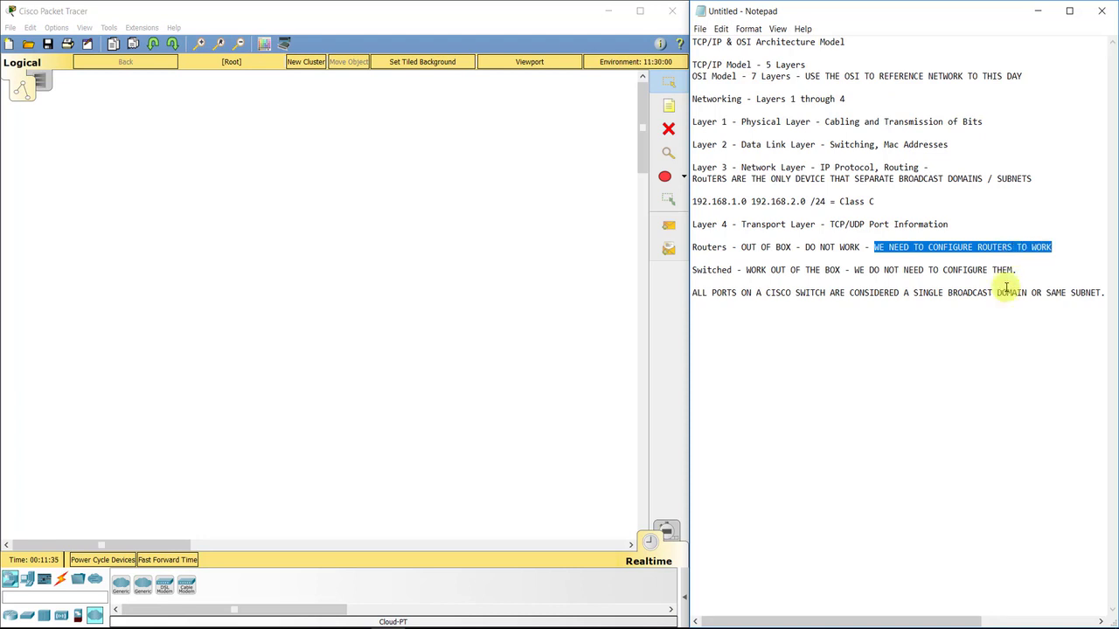
# - Change 'Switched' to 'Switches' at the start of the switches line
pyautogui.click(734, 272)
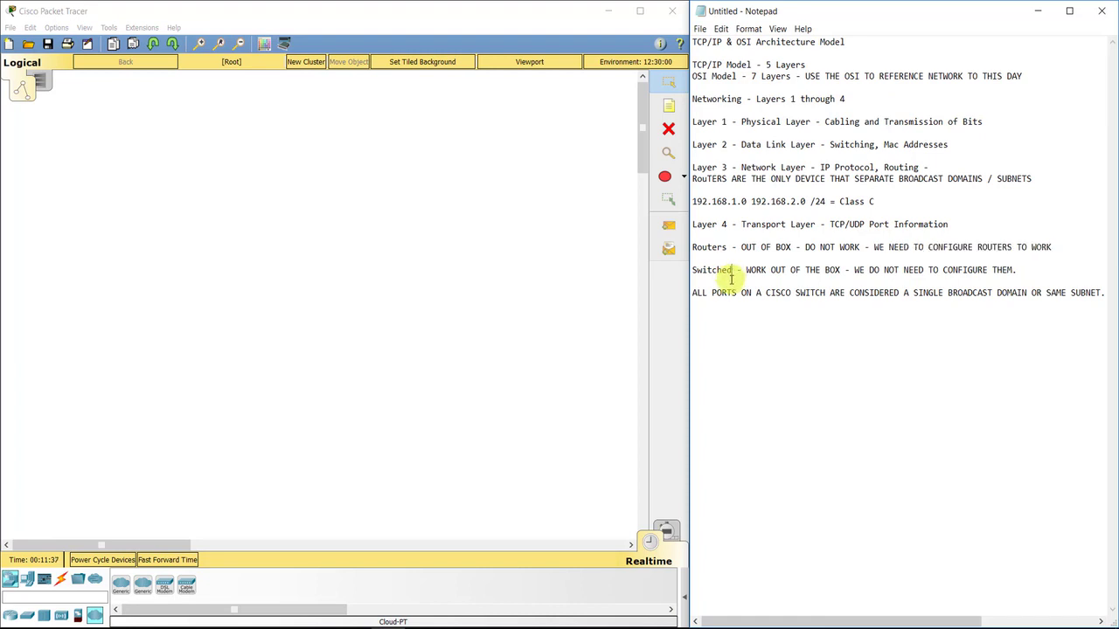
pyautogui.write('\\')
pyautogui.press('BackSpace')
pyautogui.press('BackSpace')
pyautogui.write('s')
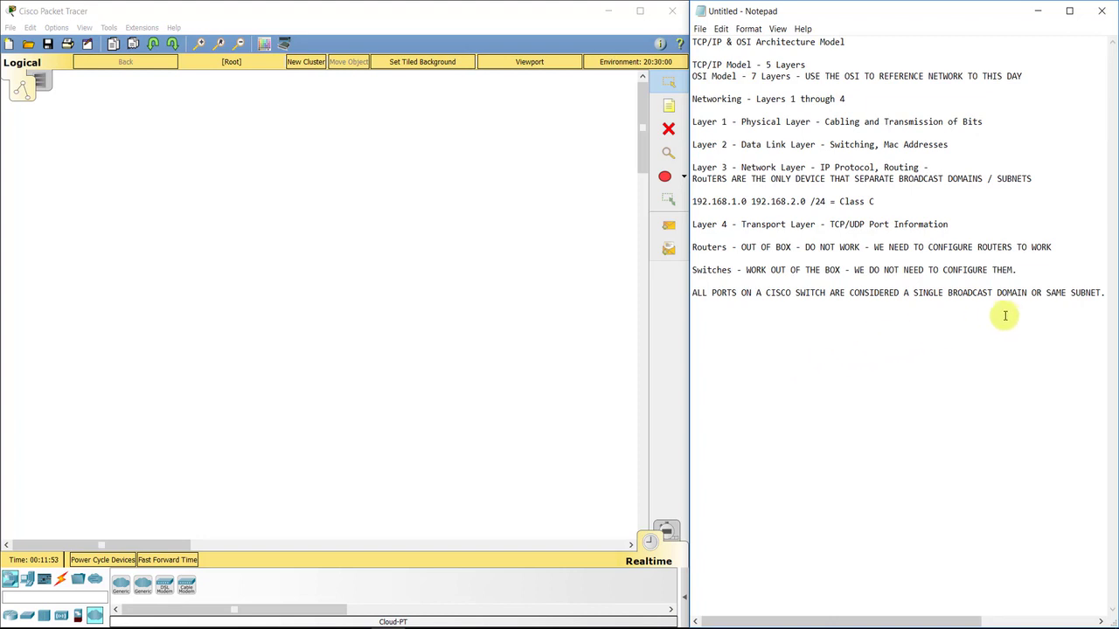
# - Highlight BROADCAST DOMAIN and SAME SUBNET on the last line
pyautogui.moveTo(949, 293); pyautogui.dragTo(1101, 297)
pyautogui.doubleClick(1056, 293)
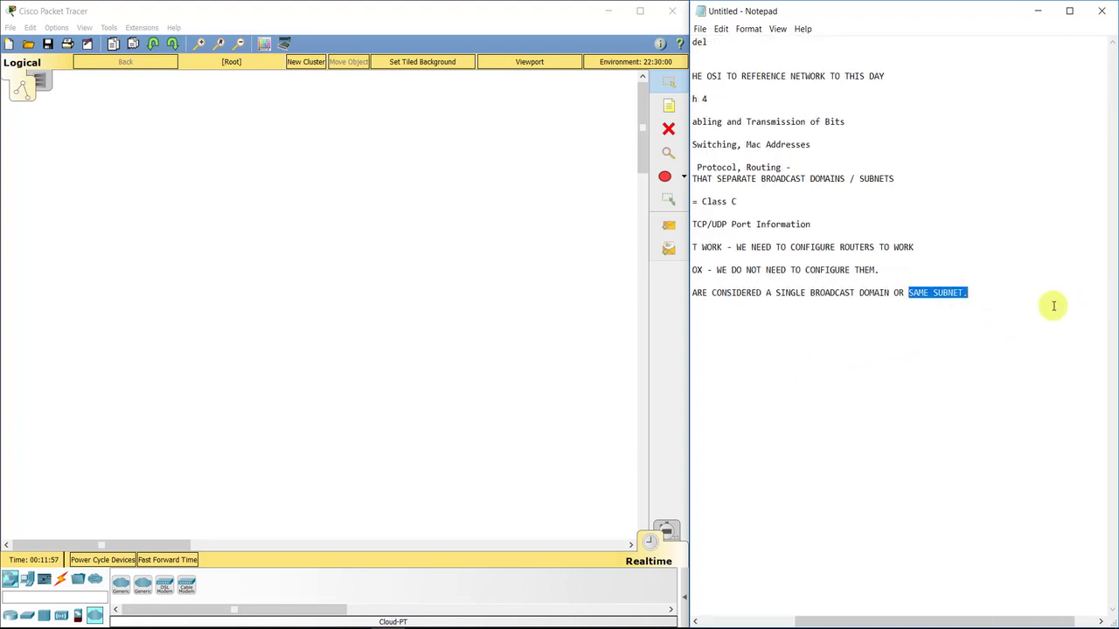
pyautogui.click(903, 383)
pyautogui.moveTo(834, 623); pyautogui.dragTo(739, 617)
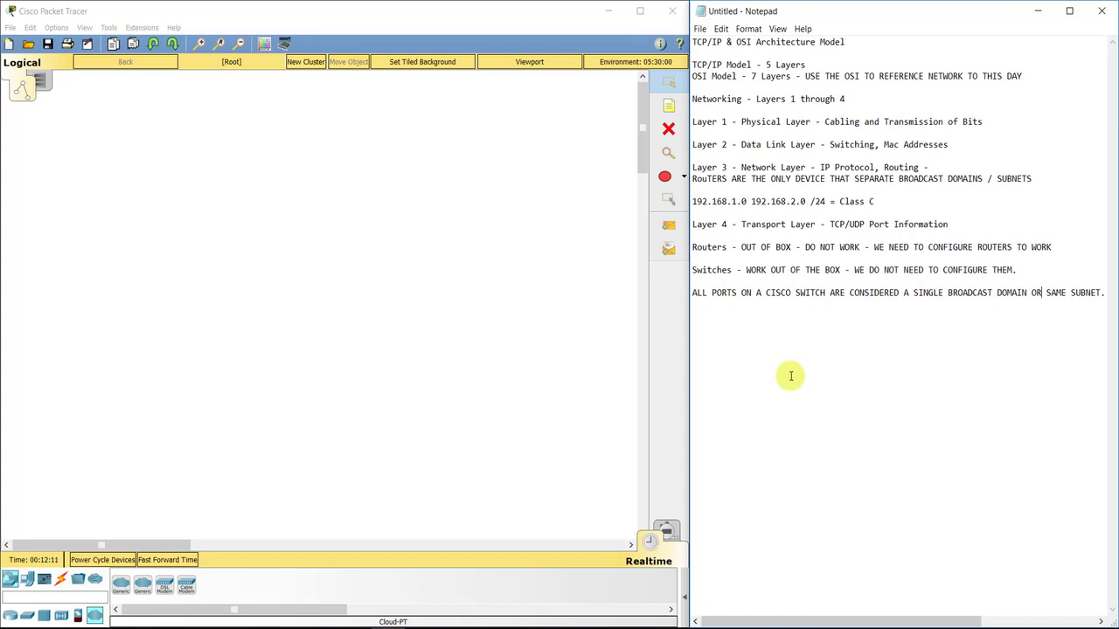
# - Bring Packet Tracer to the front and open its File menu
pyautogui.click(9, 580)
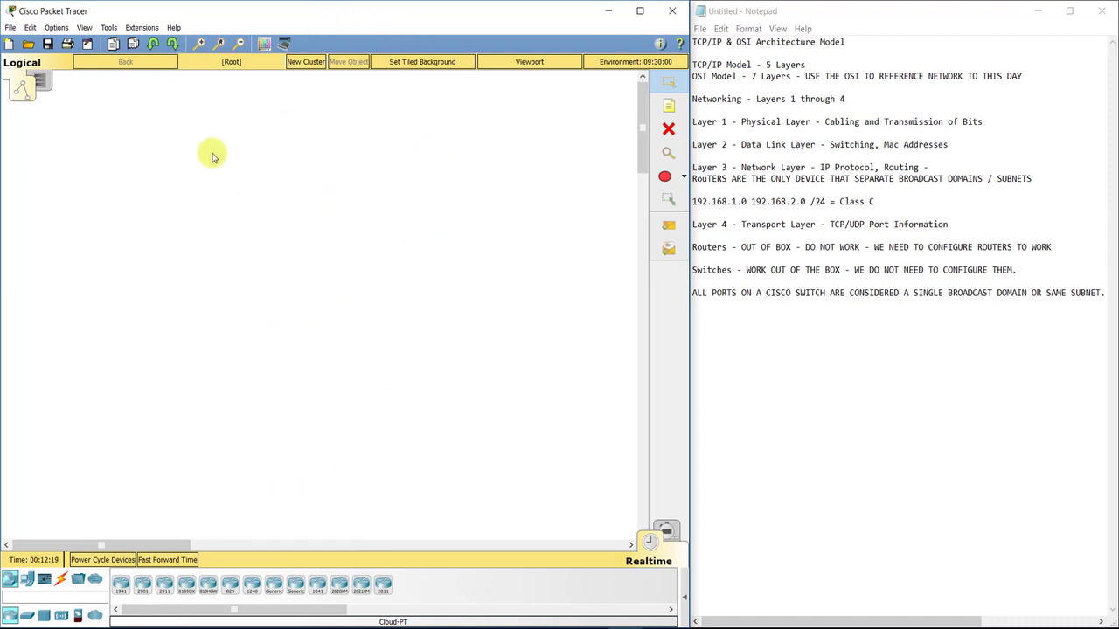
pyautogui.click(11, 27)
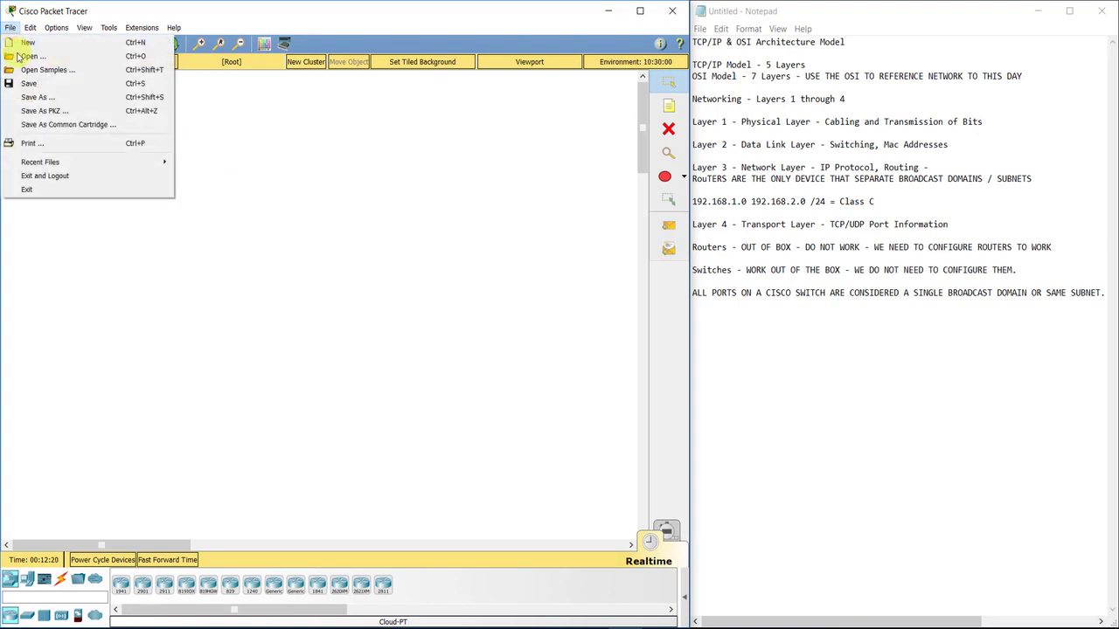
# - Save As layer2_Lab.pkt, overwriting the existing Desktop file
pyautogui.click(35, 97)
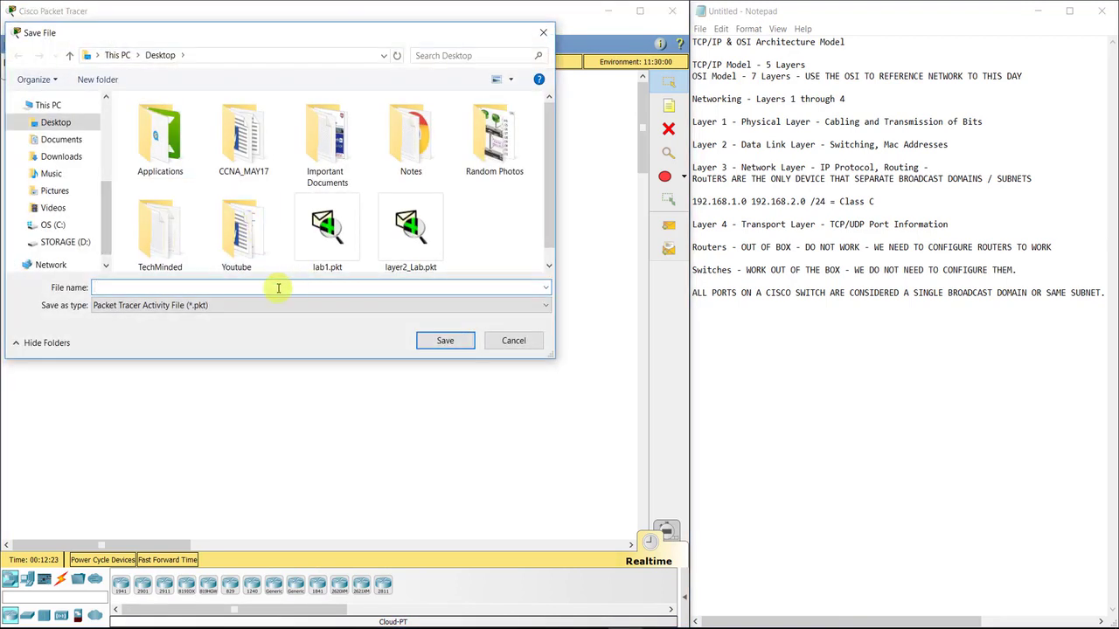
pyautogui.write('lay')
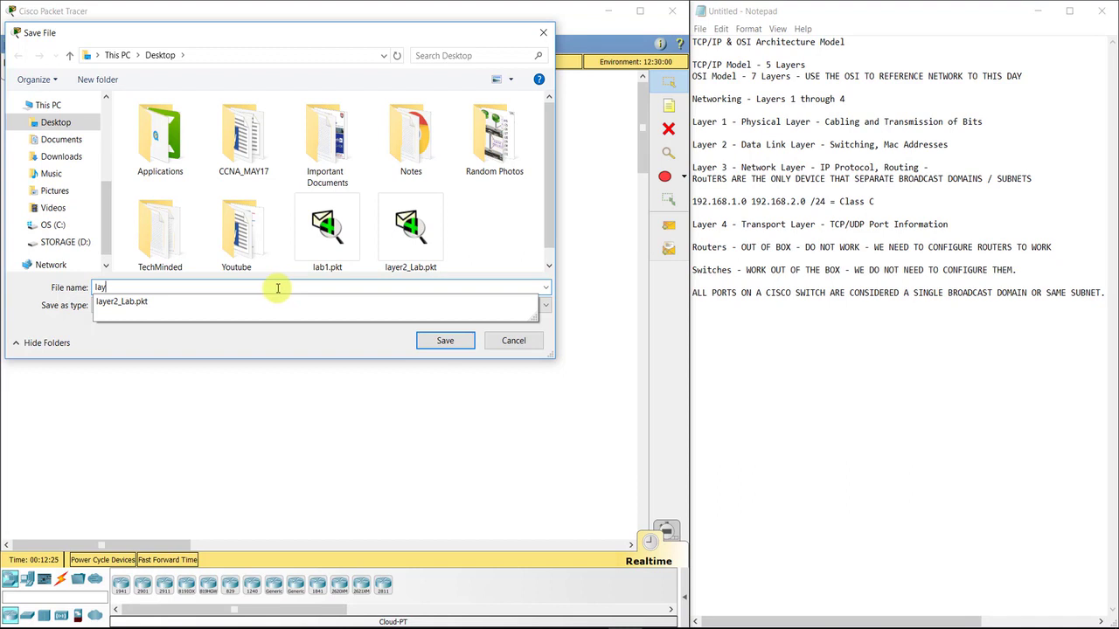
pyautogui.click(270, 302)
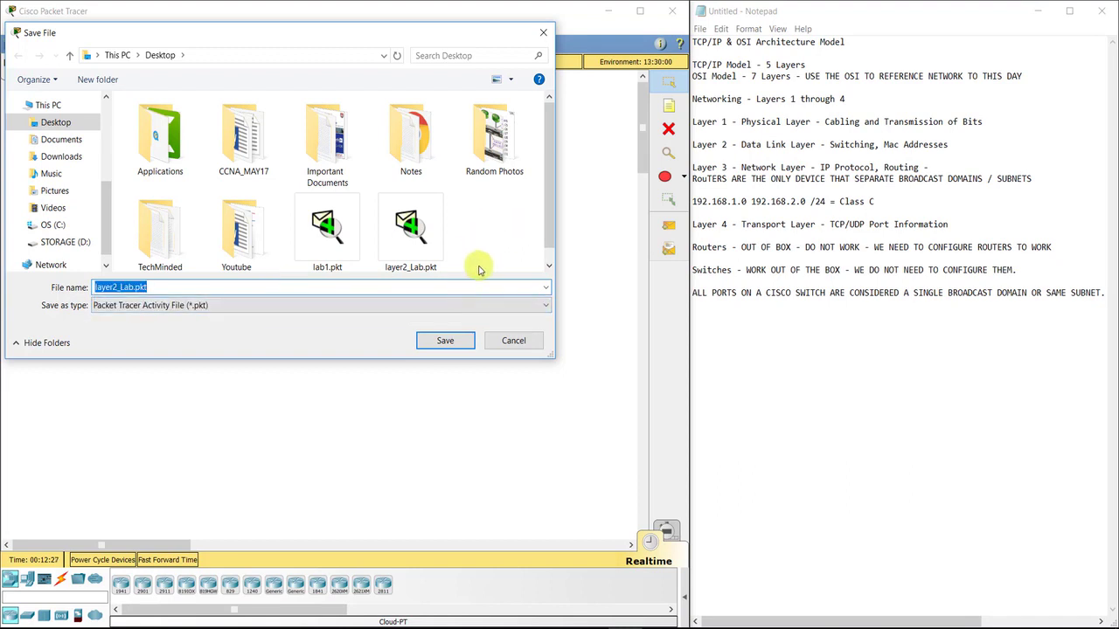
pyautogui.click(445, 340)
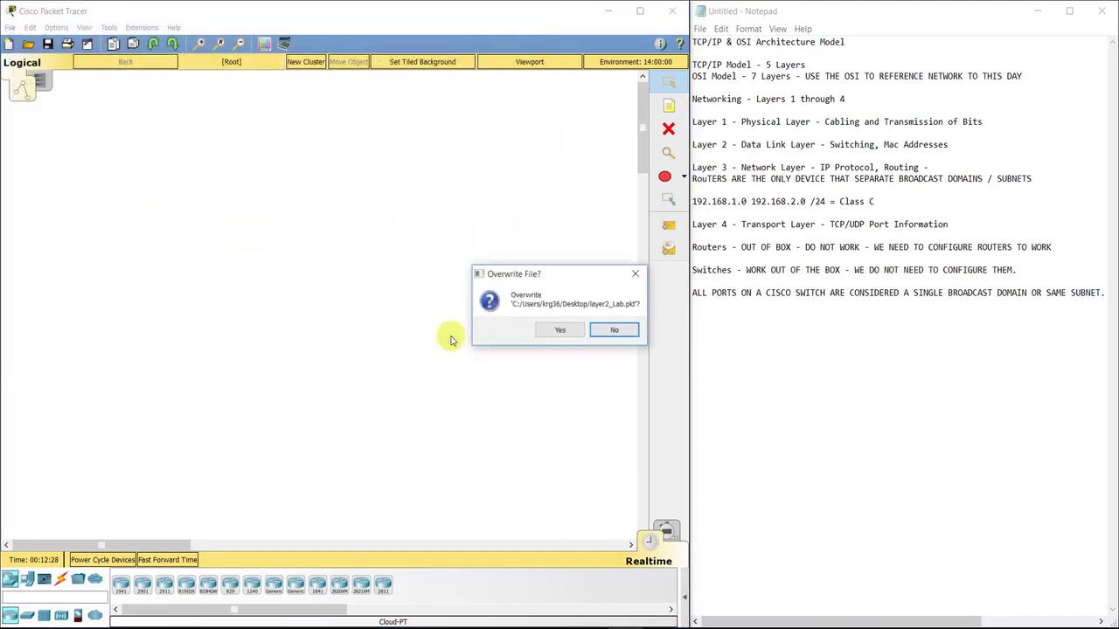
pyautogui.click(559, 330)
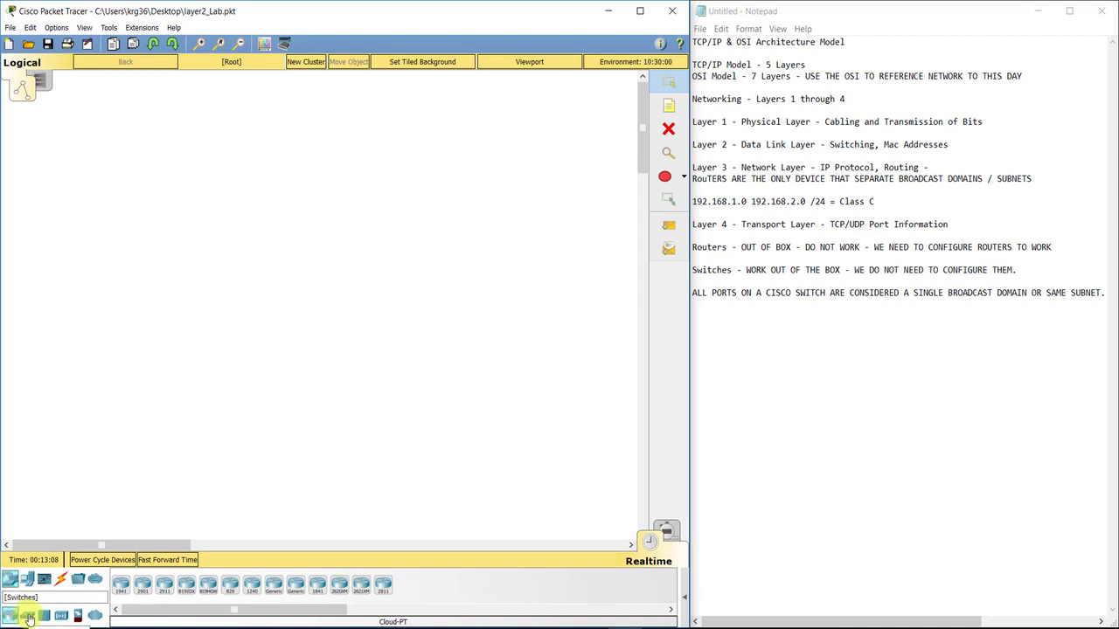
# - Place two 2960 switches side by side on the workspace
pyautogui.click(28, 617)
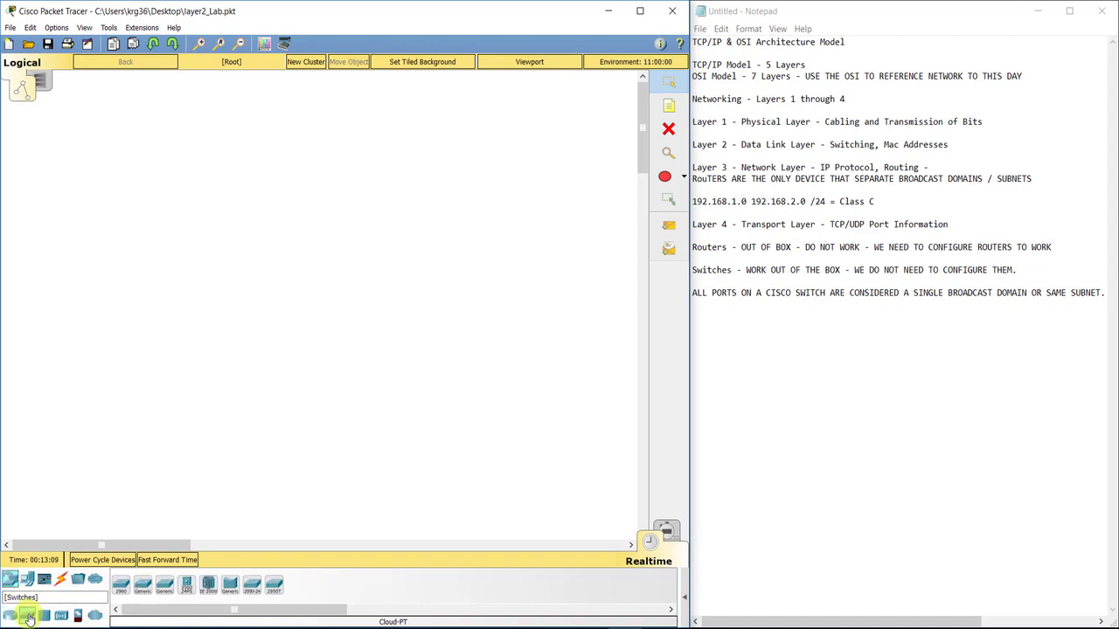
pyautogui.moveTo(121, 584); pyautogui.dragTo(251, 293)
pyautogui.click(120, 584)
pyautogui.click(374, 288)
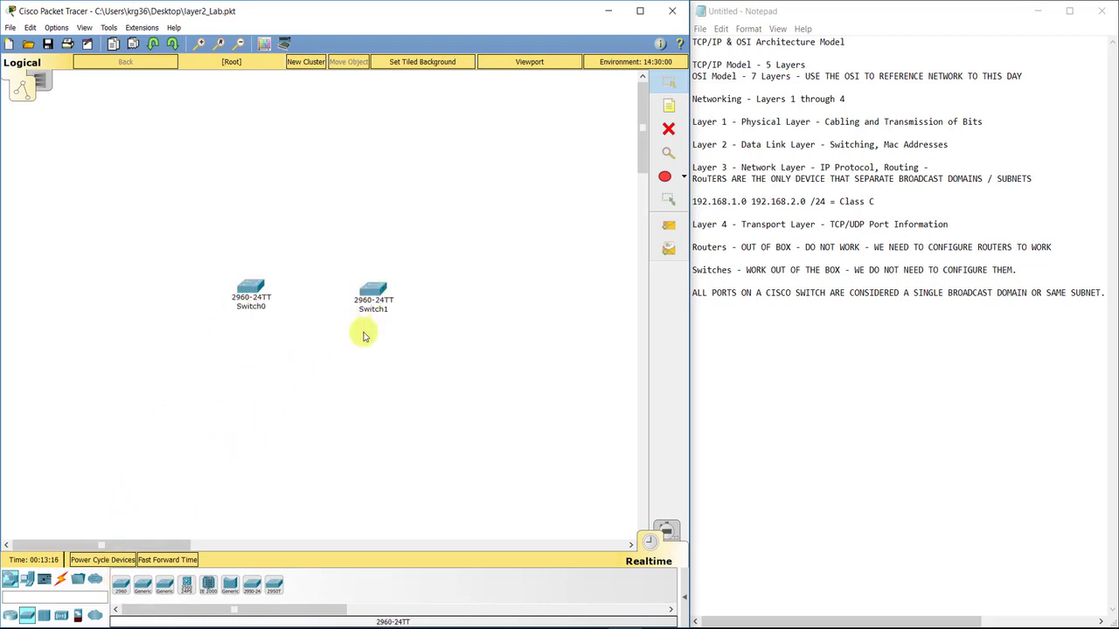
pyautogui.moveTo(251, 292); pyautogui.dragTo(246, 295)
# - Rename the switches Left Switch and Right Switch, align them, and show the cable types
pyautogui.click(252, 310)
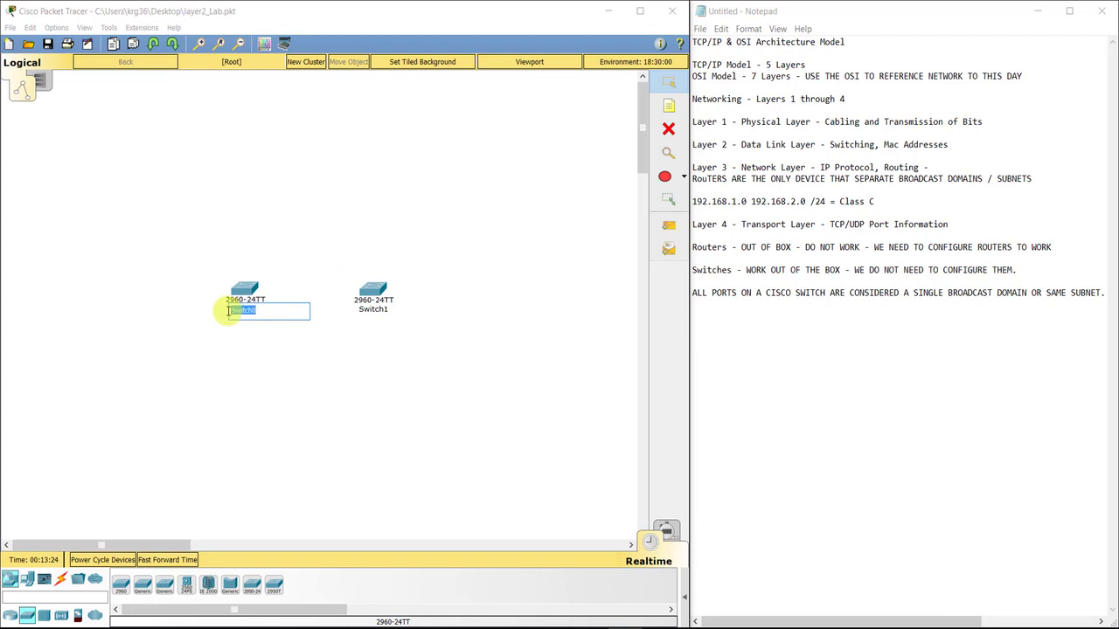
pyautogui.write('Left Switch')
pyautogui.click(377, 310)
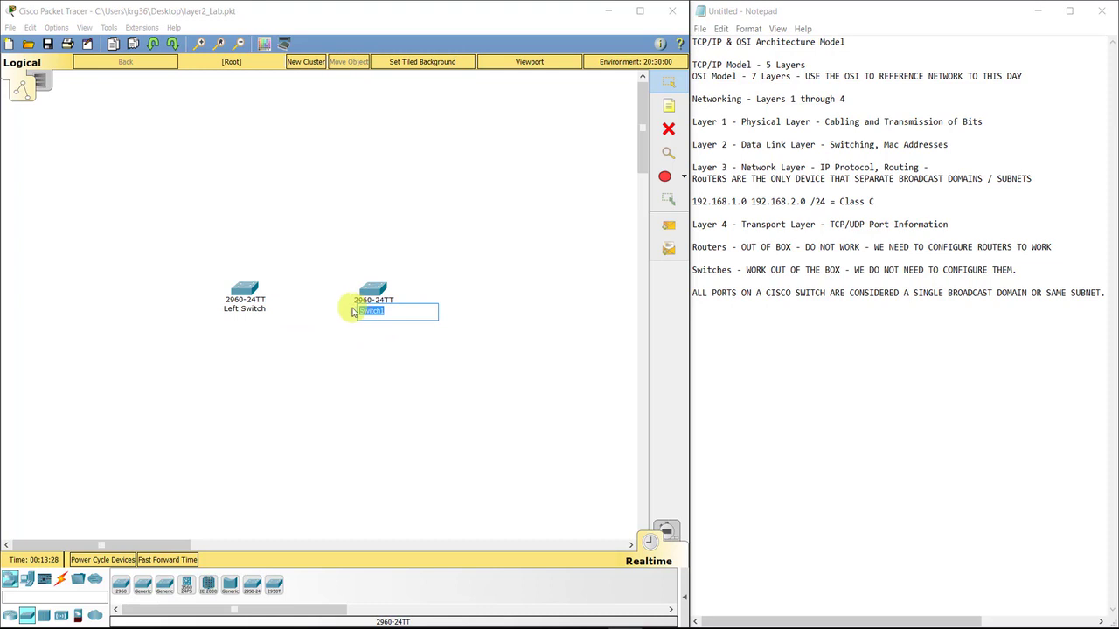
pyautogui.write('Right Switch')
pyautogui.click(297, 327)
pyautogui.moveTo(375, 299); pyautogui.dragTo(400, 296)
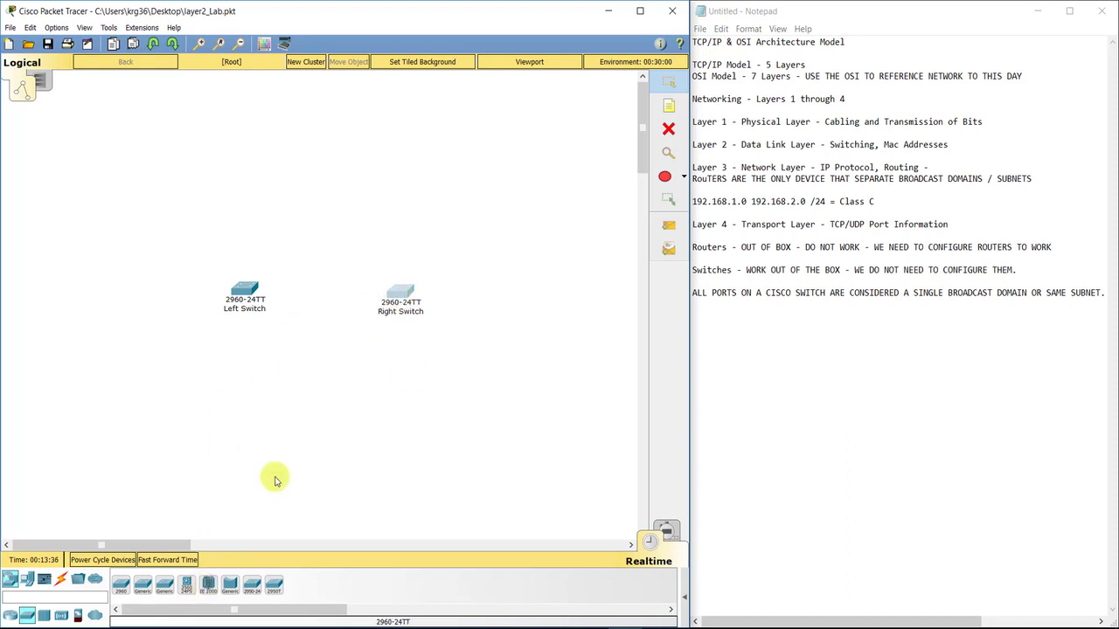
pyautogui.moveTo(404, 292); pyautogui.dragTo(403, 290)
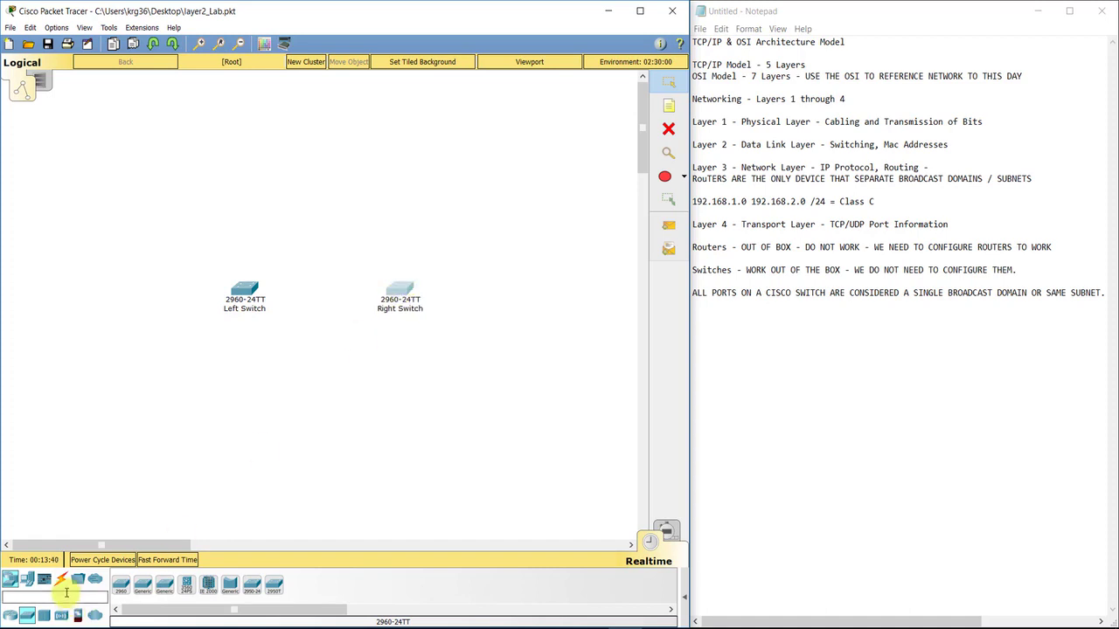
pyautogui.click(62, 581)
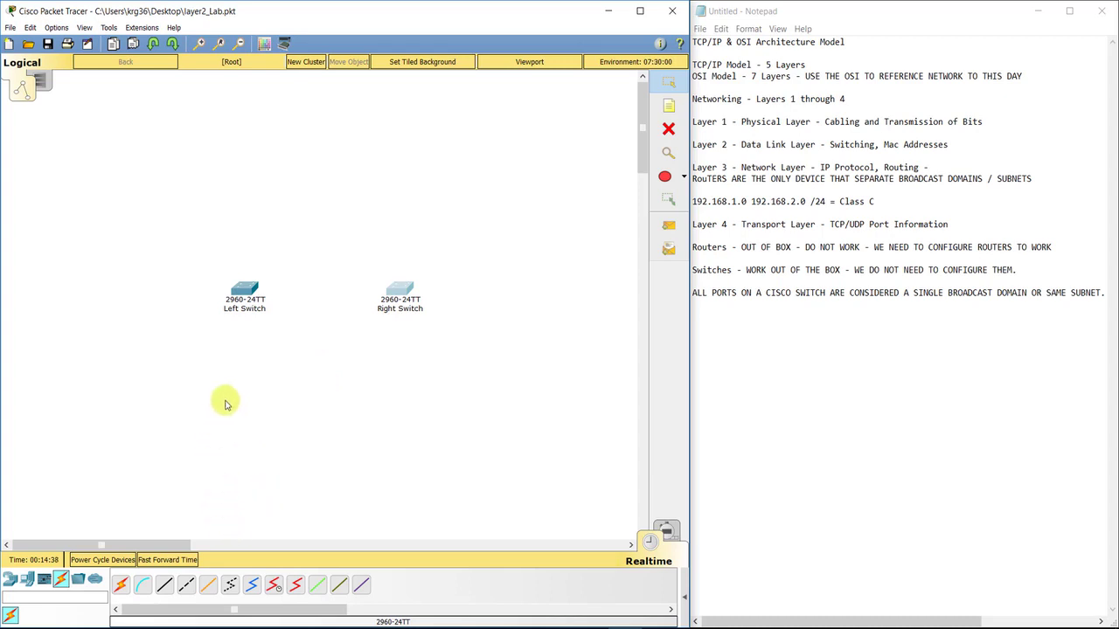
# - Run a Copper Cross-Over cable from Left Switch FastEthernet0/1 to Right Switch FastEthernet0/1
pyautogui.click(186, 585)
pyautogui.click(255, 288)
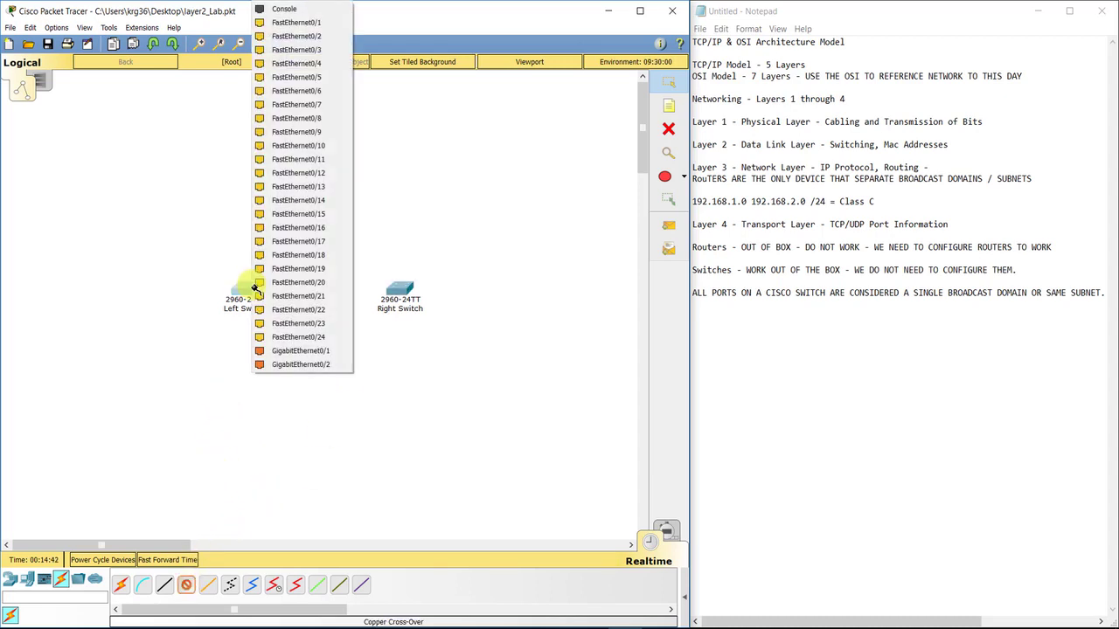
pyautogui.click(334, 27)
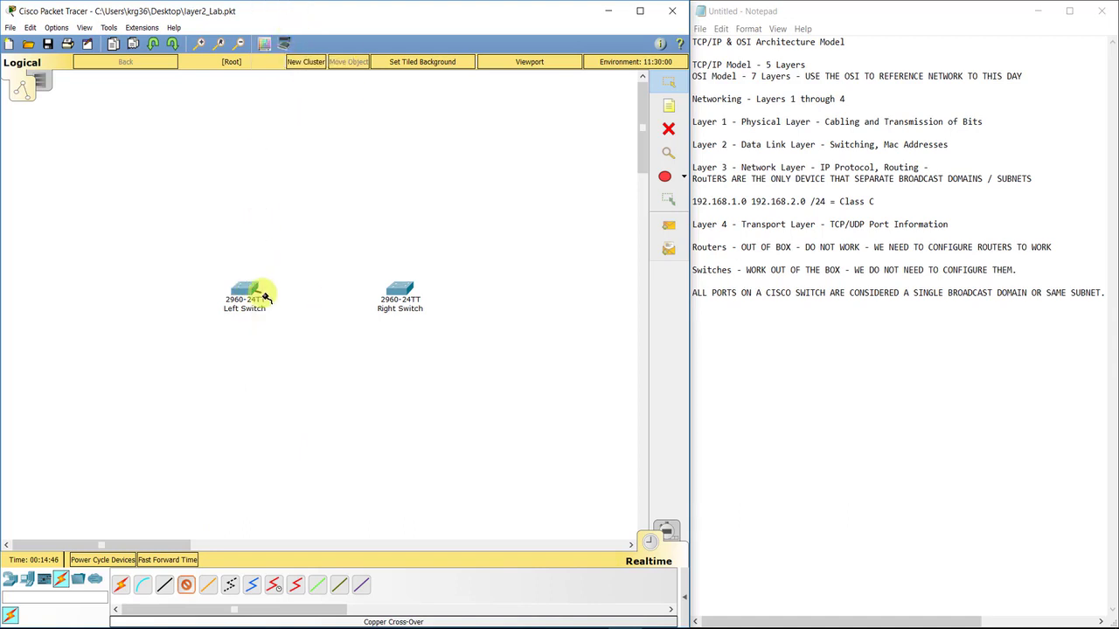
pyautogui.click(395, 291)
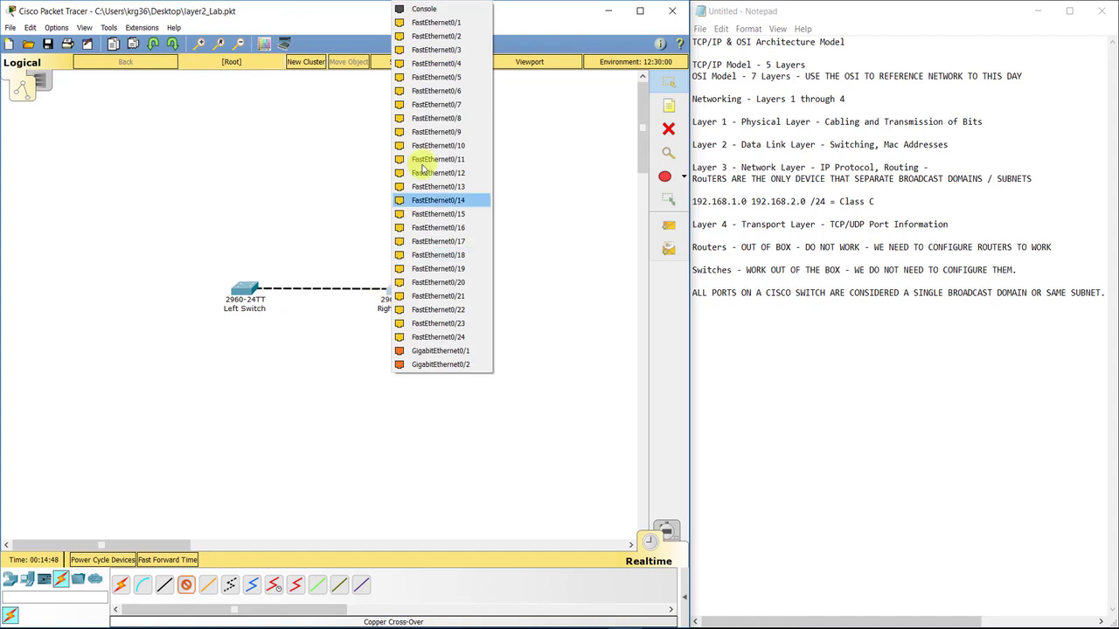
pyautogui.click(435, 25)
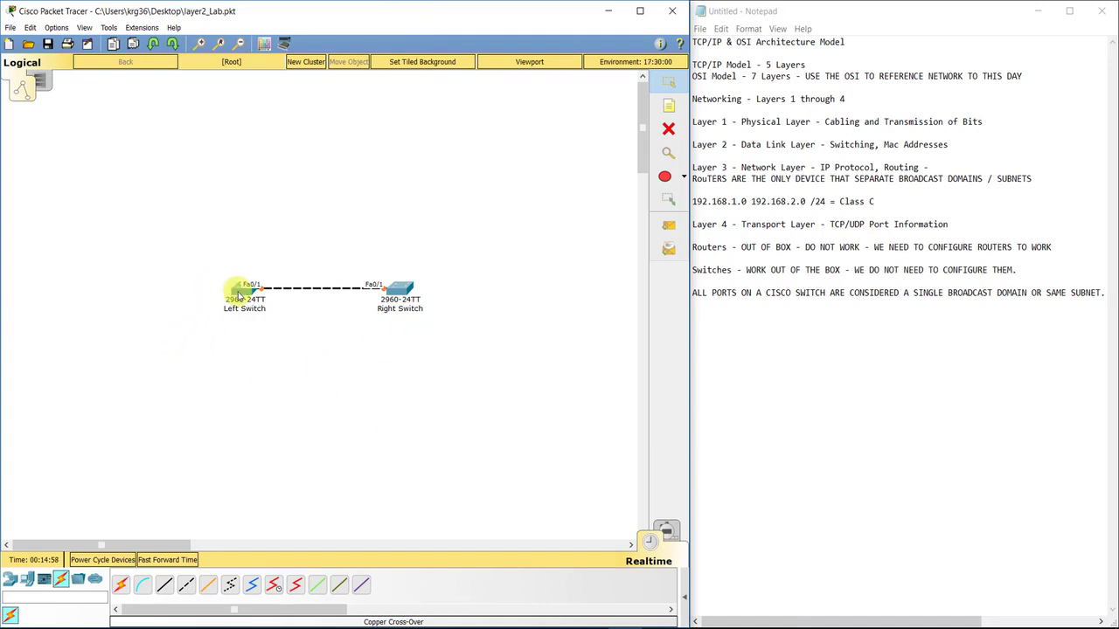
pyautogui.moveTo(243, 297)
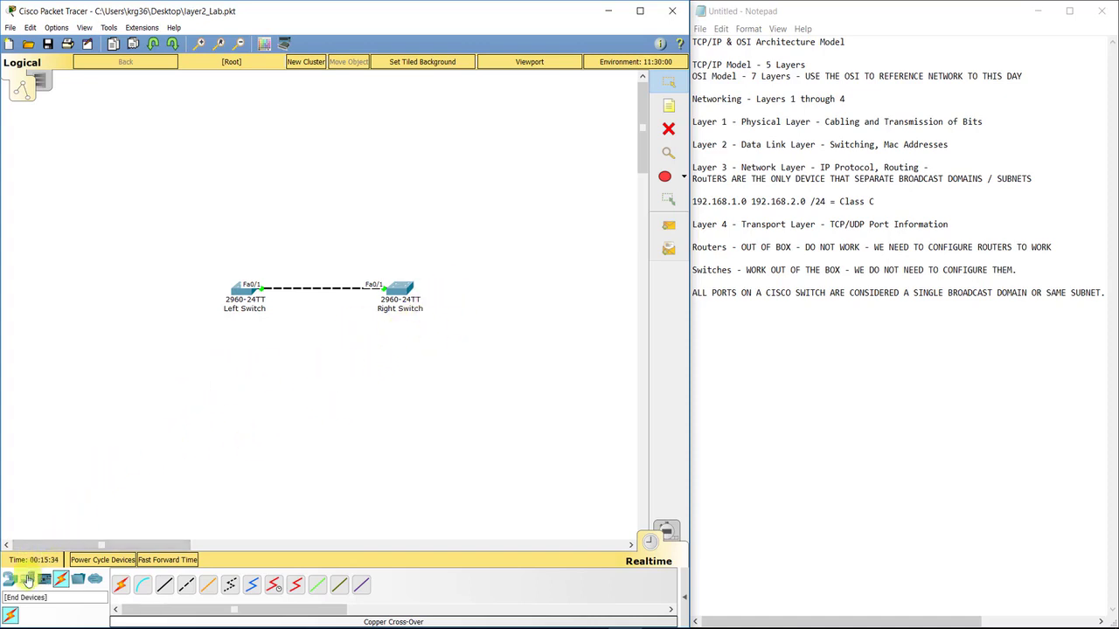
# - Place a PC-PT and a Laptop-PT side by side below Left Switch
pyautogui.click(28, 580)
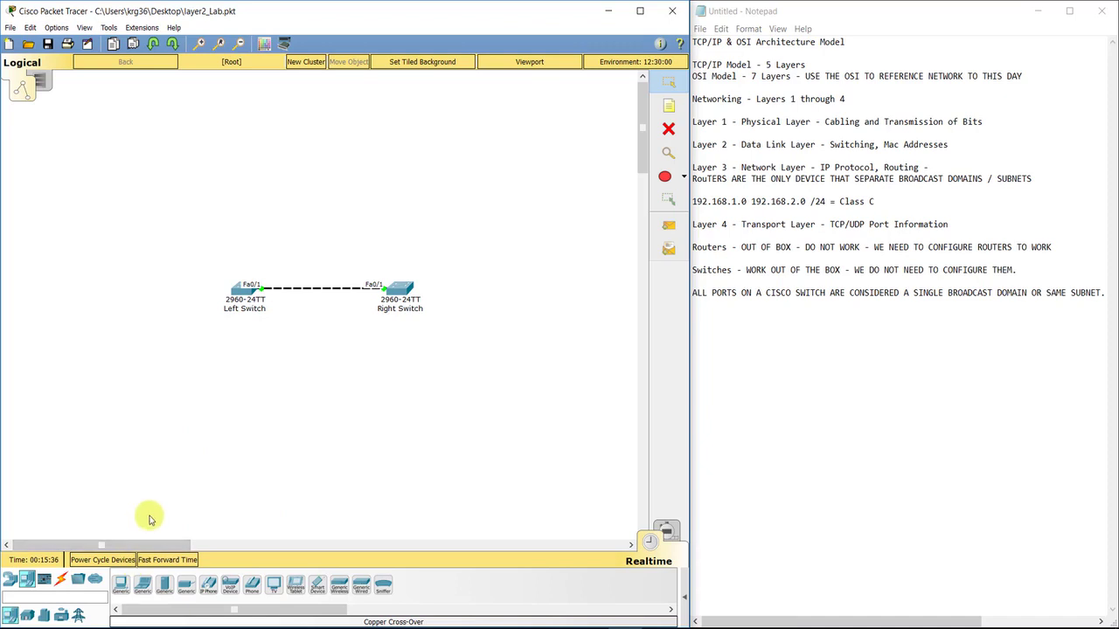
pyautogui.click(122, 594)
pyautogui.click(192, 350)
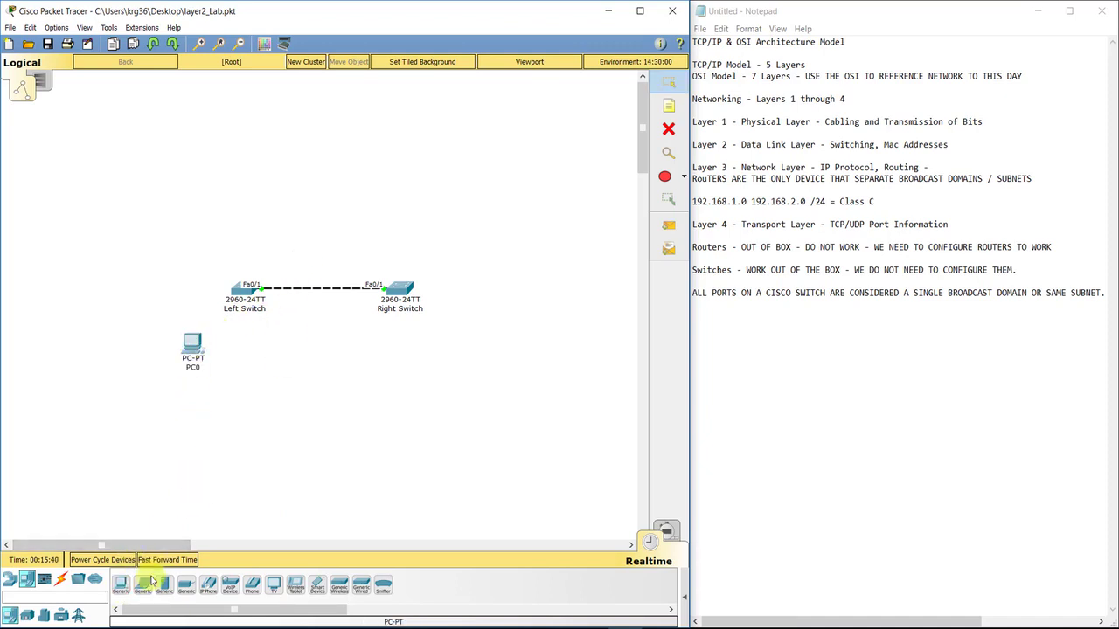
pyautogui.click(149, 584)
pyautogui.click(255, 348)
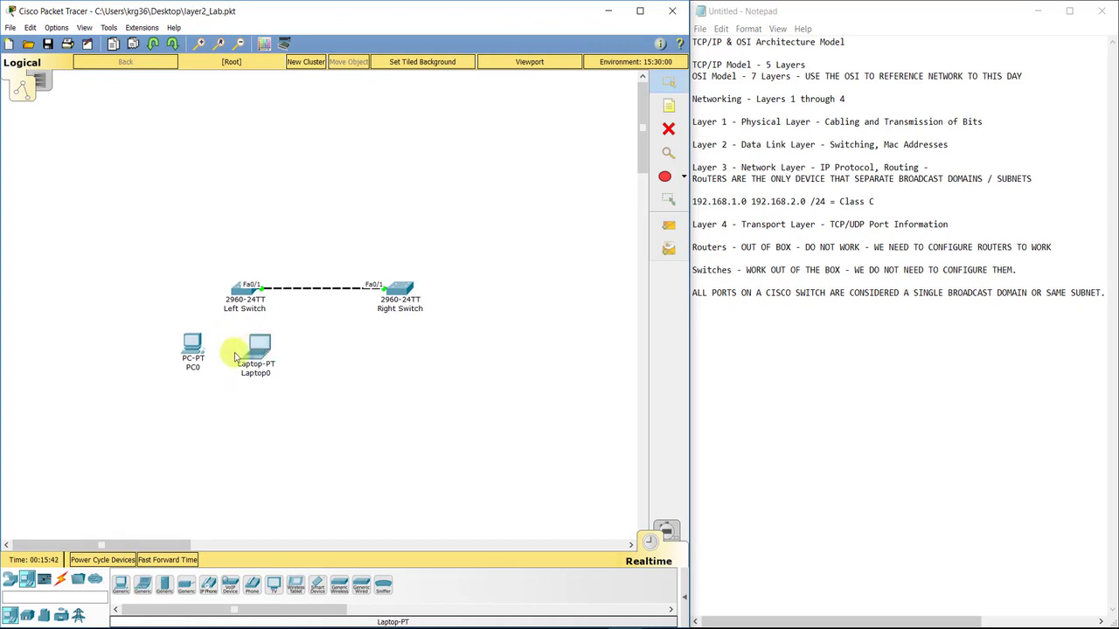
pyautogui.moveTo(192, 346); pyautogui.dragTo(266, 348)
# - Place a second Laptop-PT and a Server-PT below Right Switch, then begin editing PC0's label
pyautogui.click(143, 584)
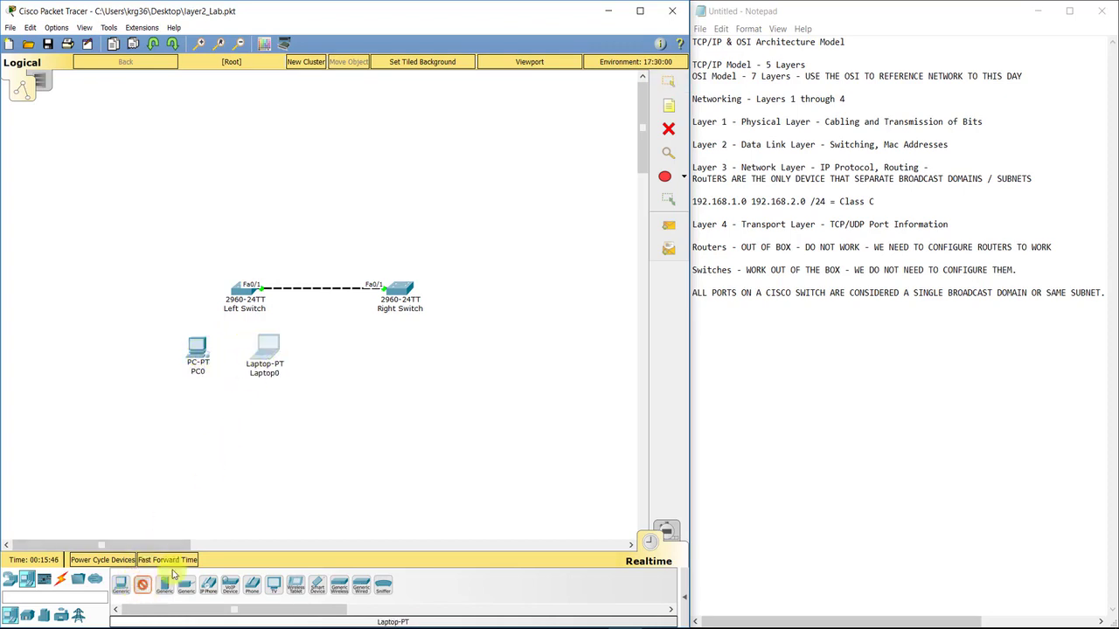
pyautogui.click(378, 351)
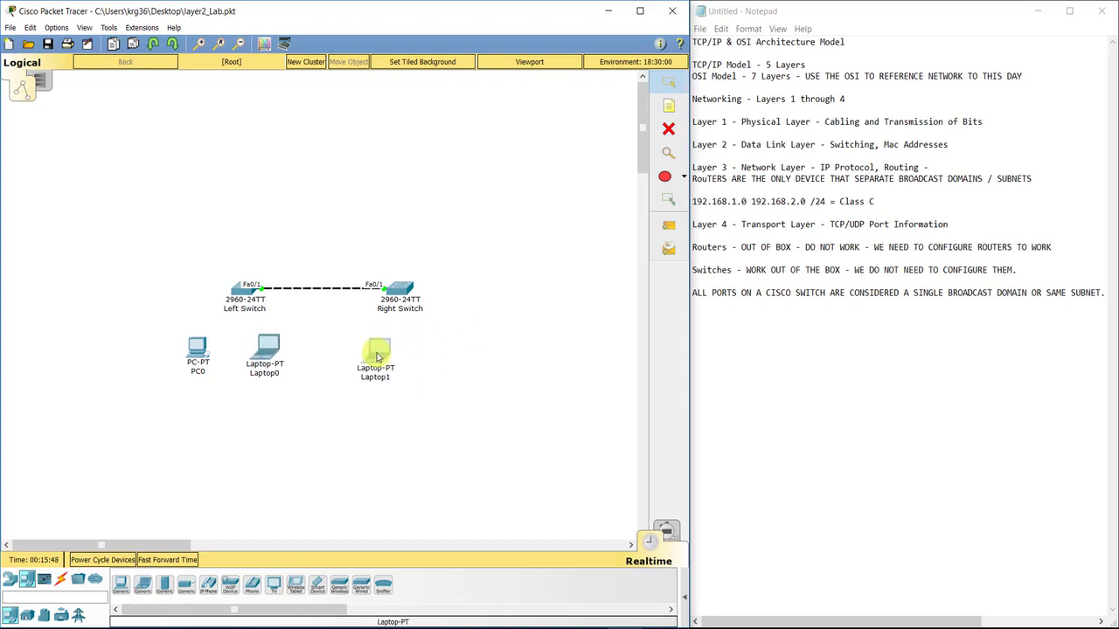
pyautogui.click(164, 584)
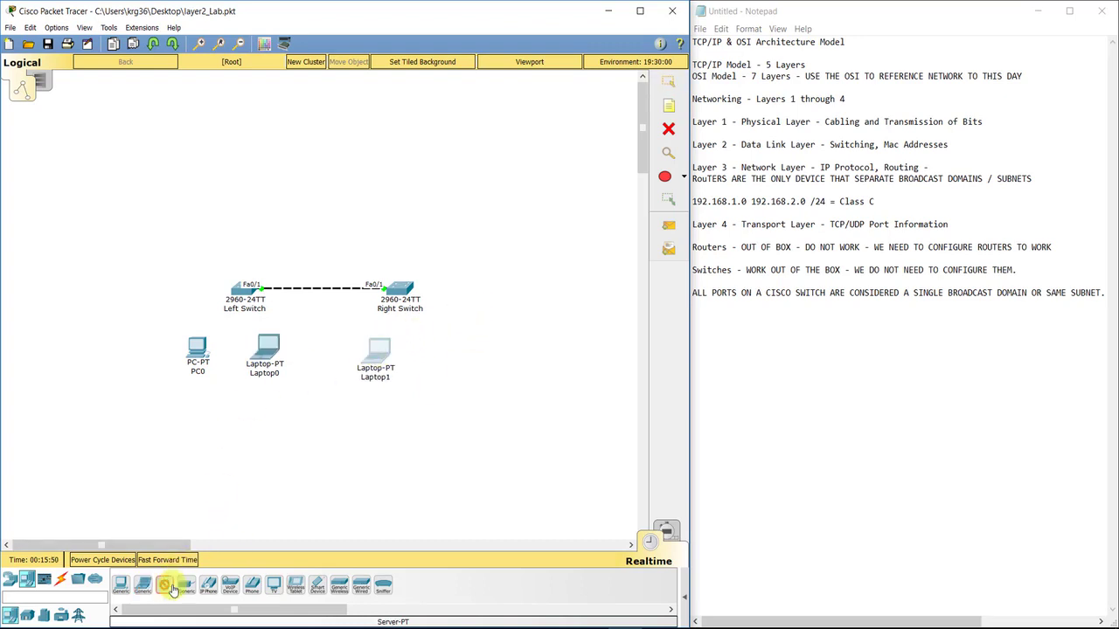
pyautogui.click(427, 347)
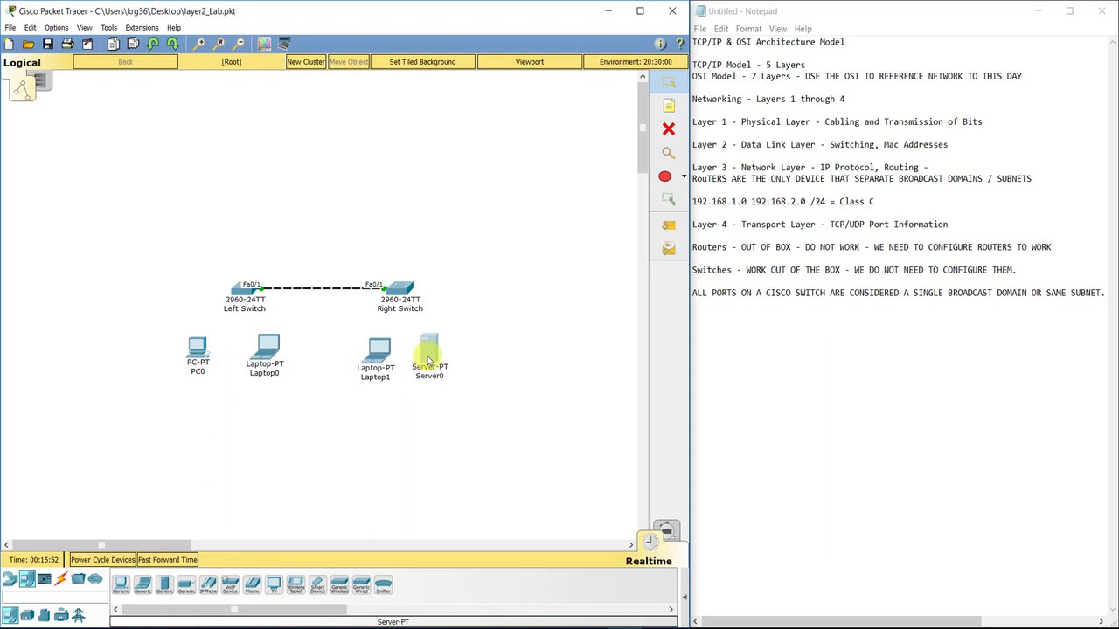
pyautogui.click(196, 371)
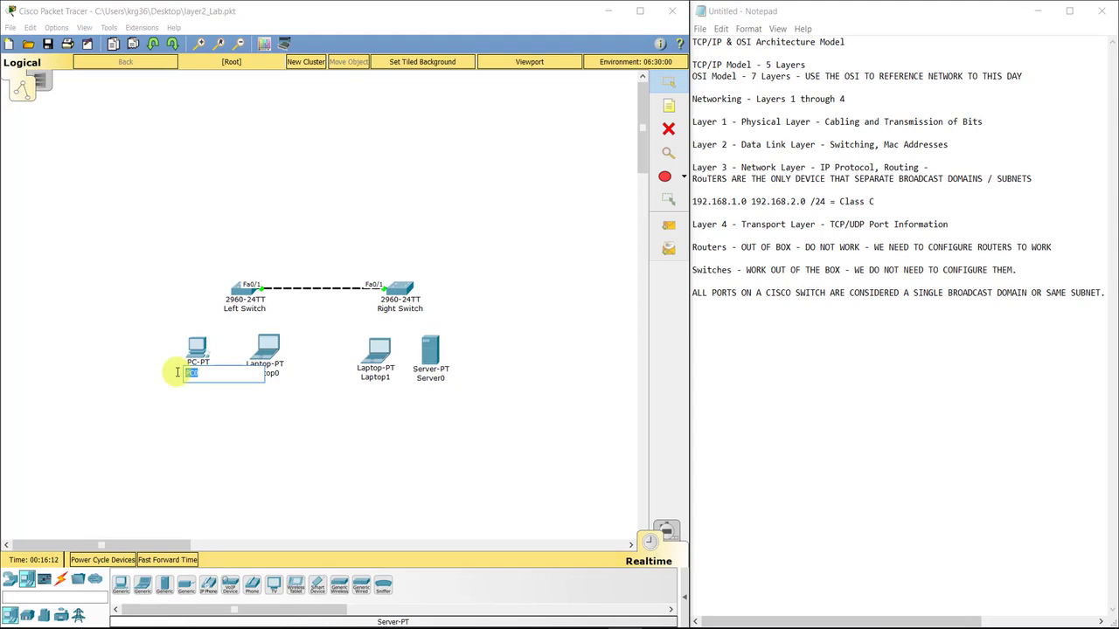
# - Relabel the PC, Laptop0, Laptop1 and Server0 as 192.168.1.5 /24, .6 /24, .7 /24 and .8 /24
pyautogui.write('192.168.1.5 /24')
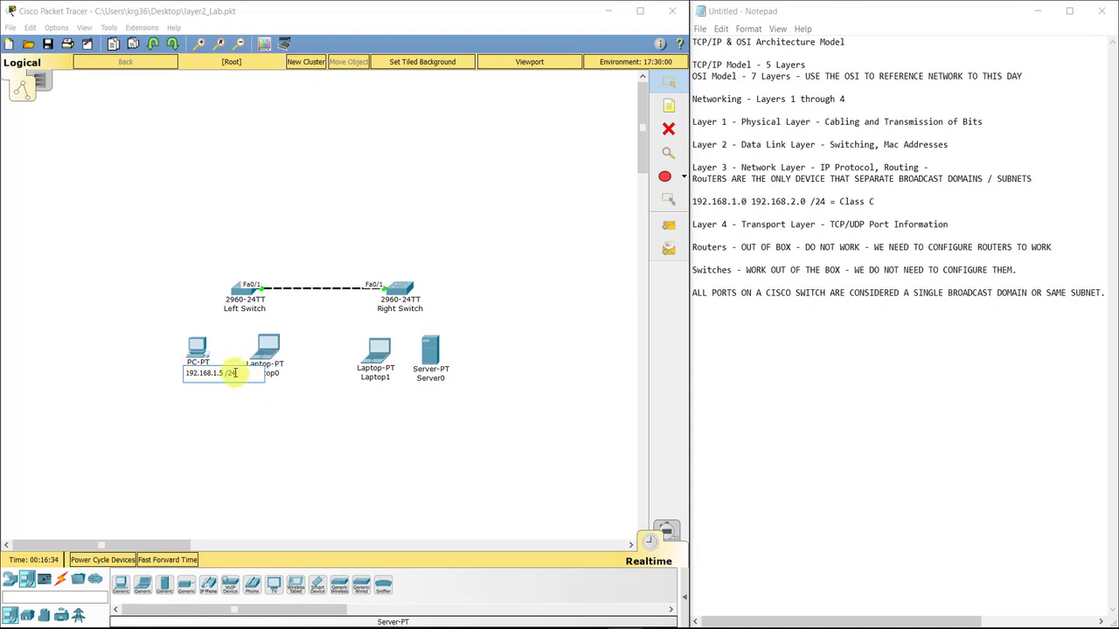
pyautogui.click(268, 374)
pyautogui.write('192.1')
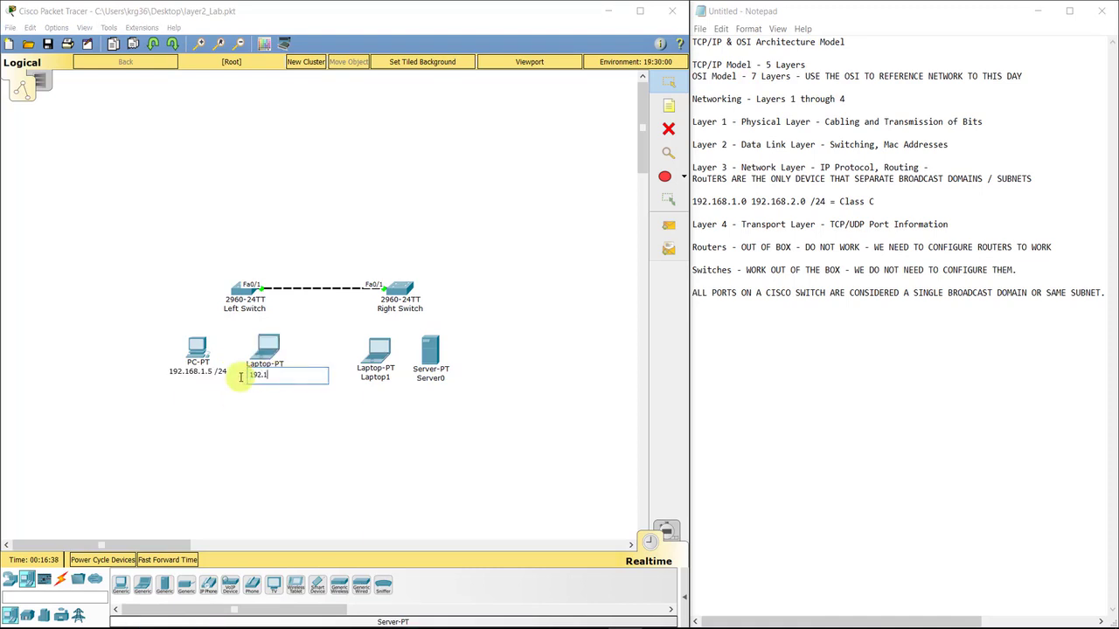
pyautogui.write('68.1.6 /24')
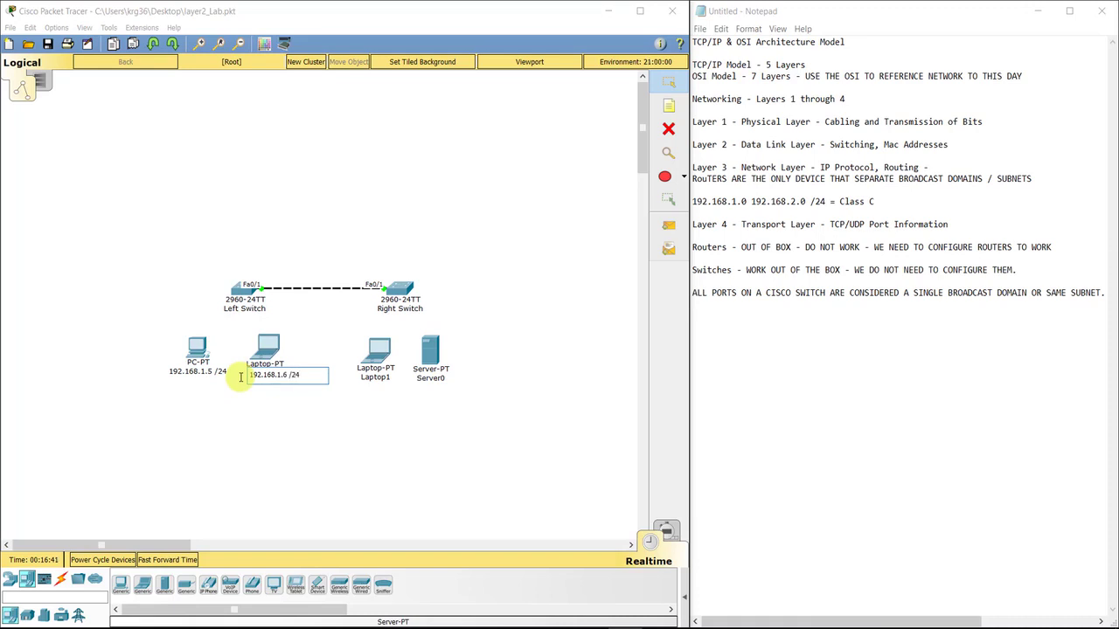
pyautogui.click(372, 377)
pyautogui.write('192.168')
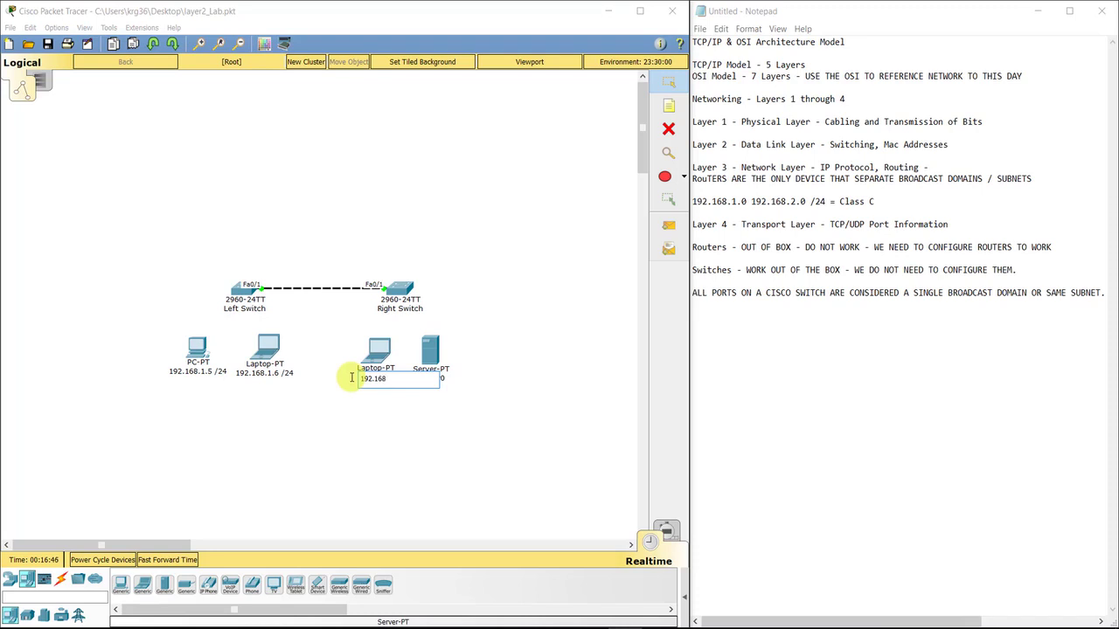
pyautogui.write('.1.7 /24')
pyautogui.click(437, 377)
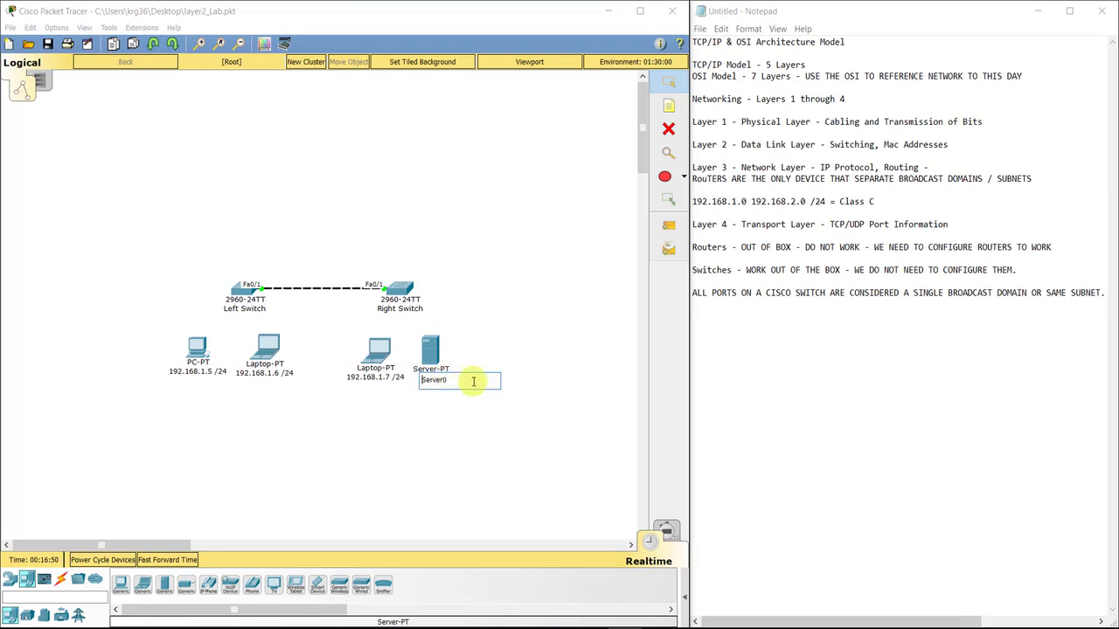
pyautogui.write('192.168')
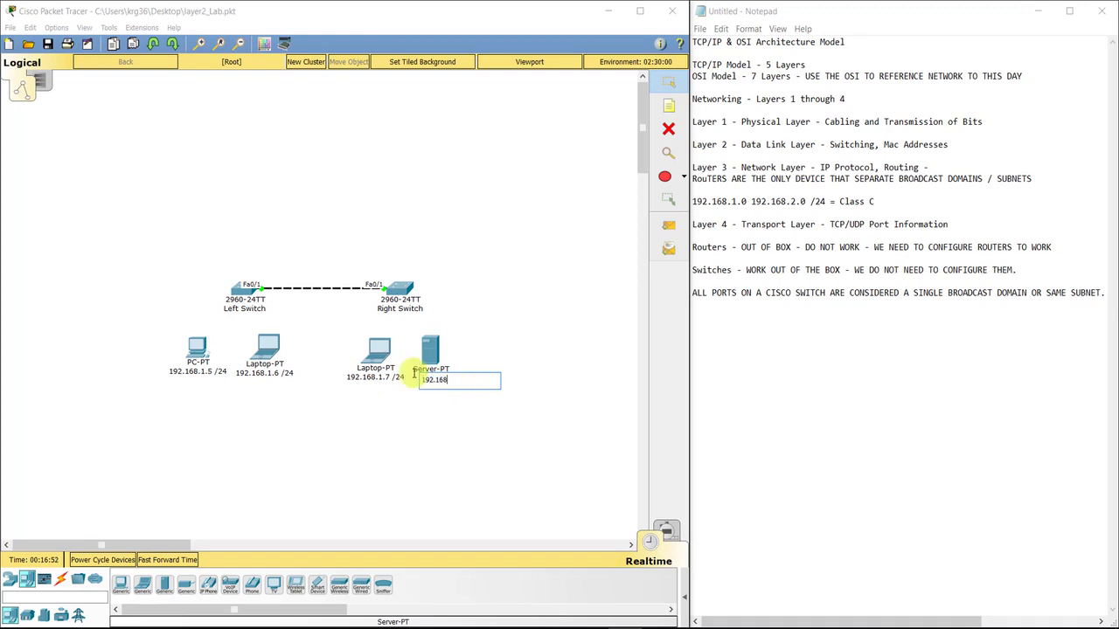
pyautogui.write('.1.8 /24')
pyautogui.click(394, 399)
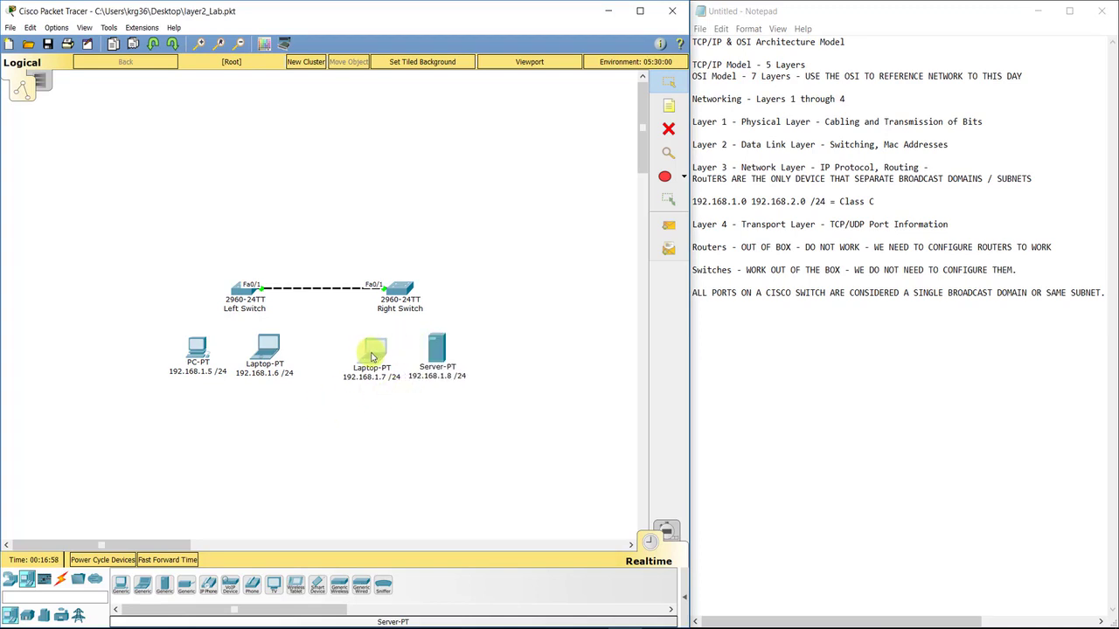
# - Nudge the second laptop, Right Switch and PC into alignment and bring up the cable types
pyautogui.moveTo(381, 351); pyautogui.dragTo(375, 352)
pyautogui.moveTo(393, 292); pyautogui.dragTo(400, 293)
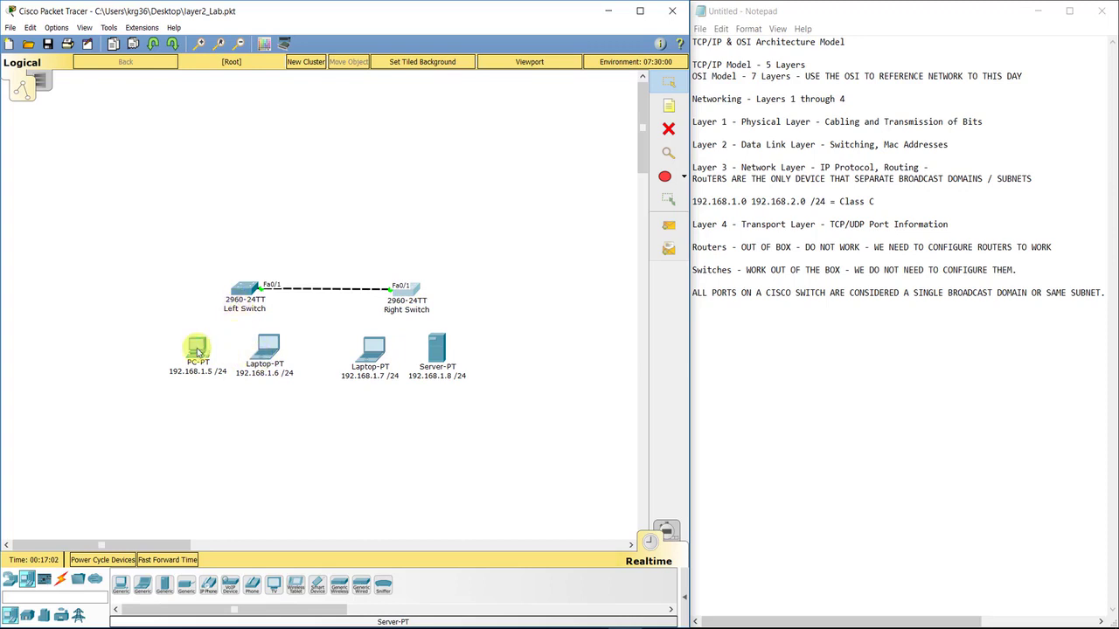
pyautogui.moveTo(197, 351); pyautogui.dragTo(259, 357)
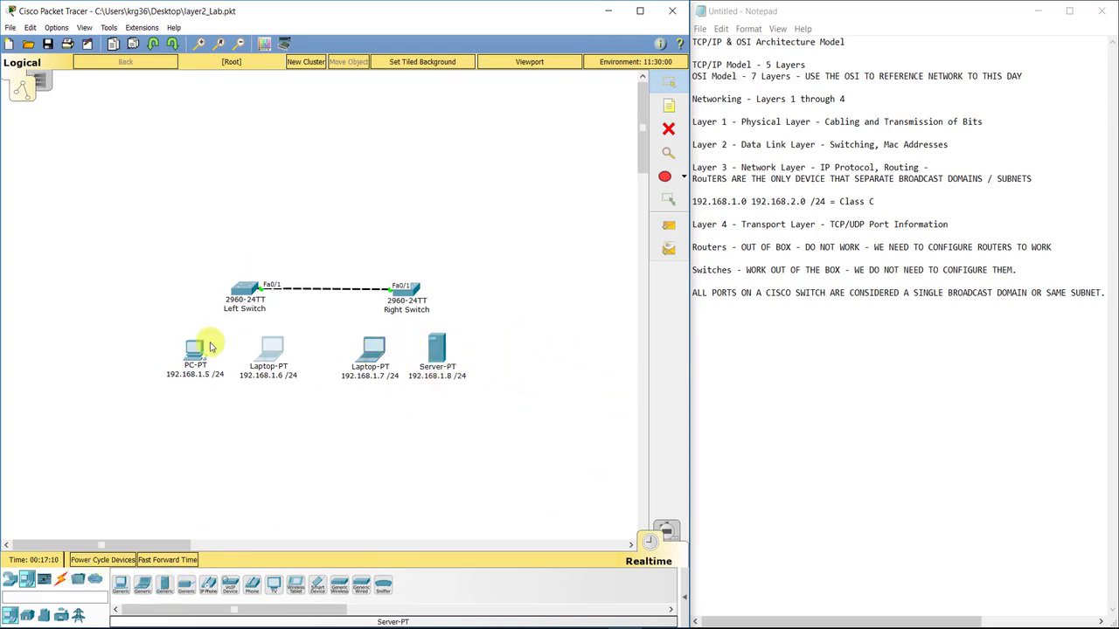
pyautogui.click(61, 583)
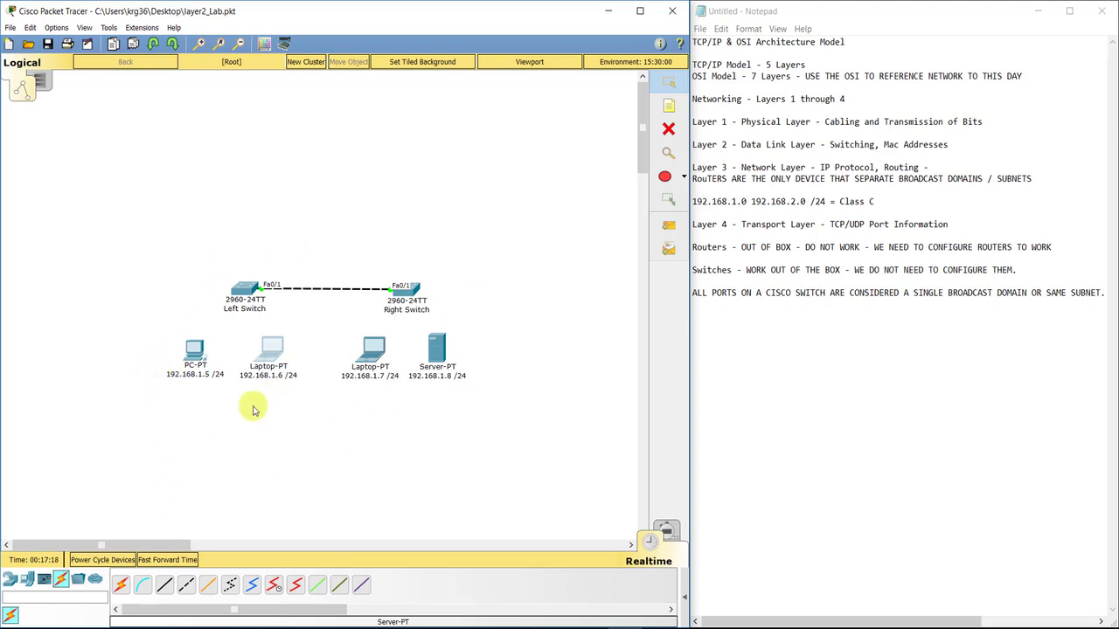
# - With copper straight-through, connect PC Fa0 to Left Switch Fa0/2 and the .6 laptop to Fa0/3
pyautogui.click(165, 585)
pyautogui.click(195, 353)
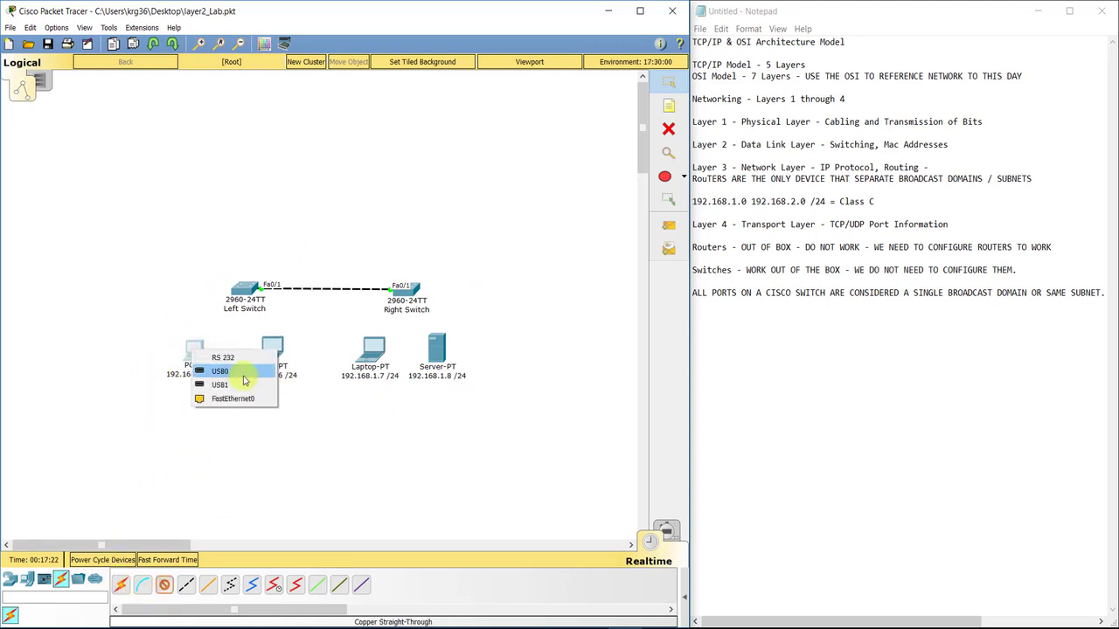
pyautogui.click(233, 398)
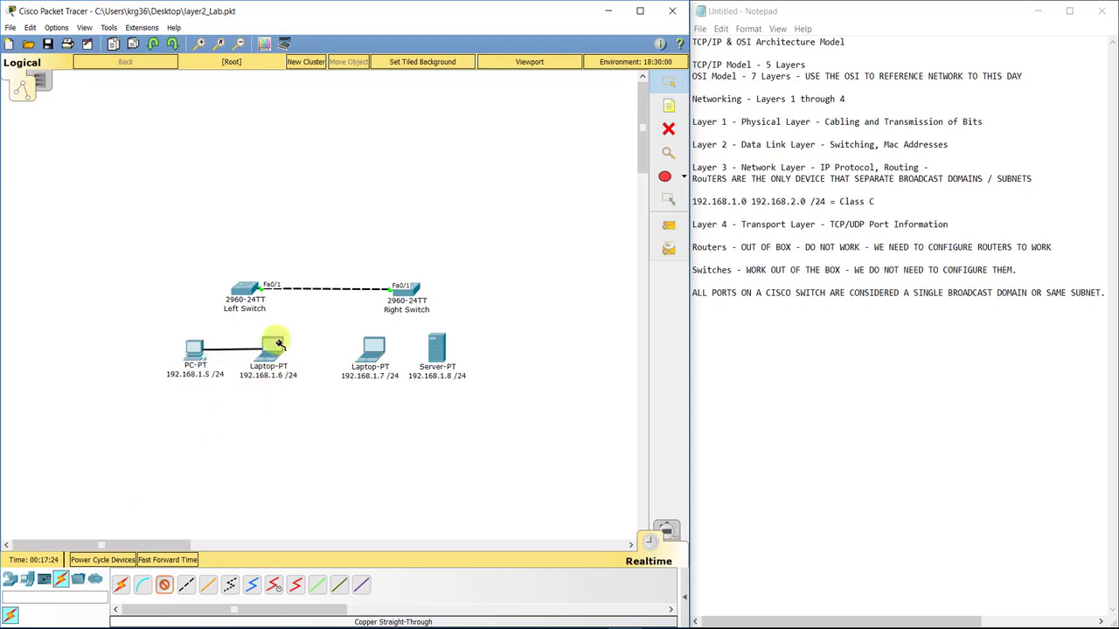
pyautogui.click(245, 292)
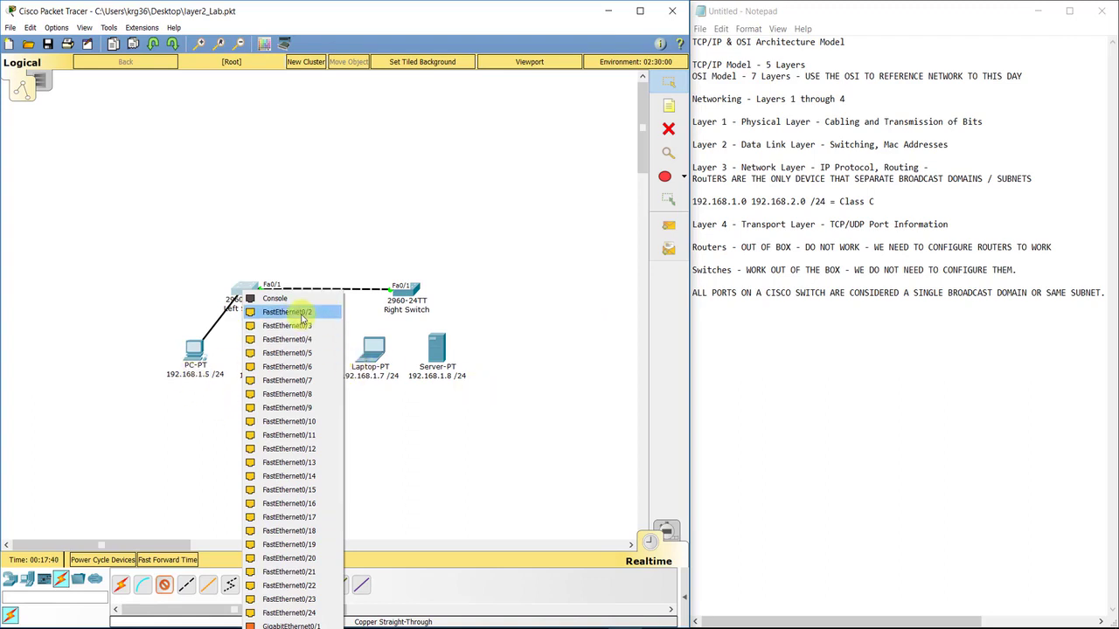
pyautogui.click(288, 312)
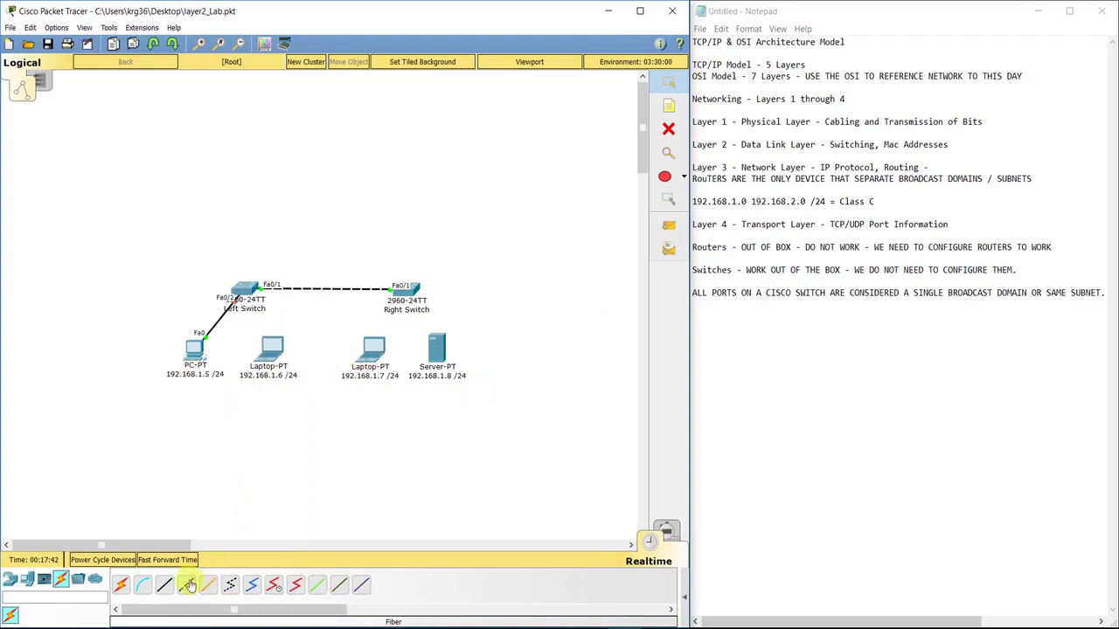
pyautogui.click(271, 348)
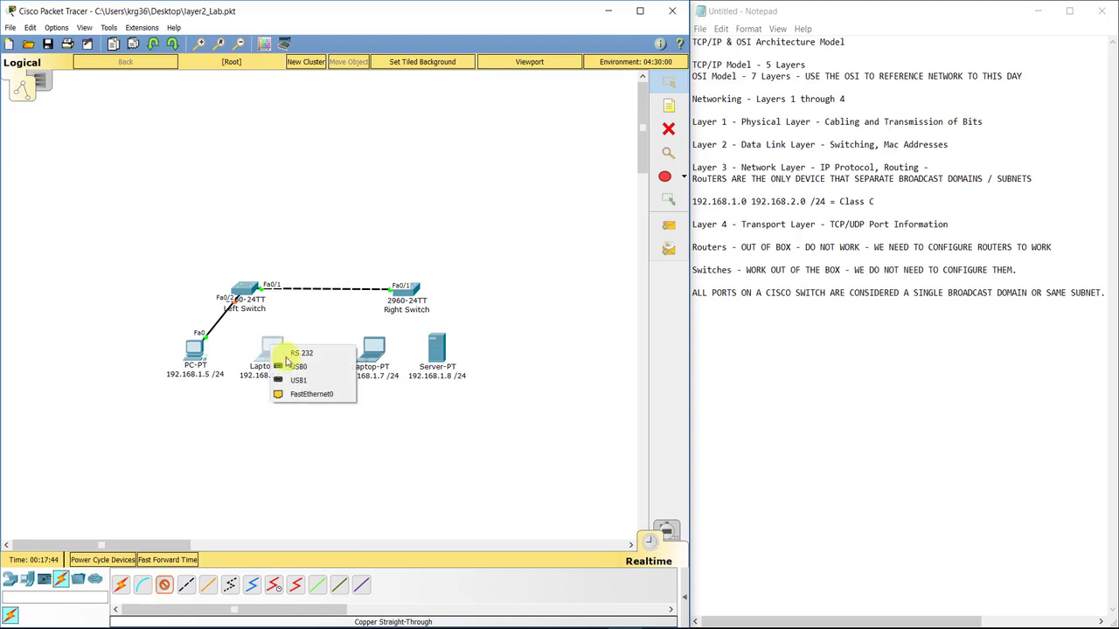
pyautogui.click(324, 394)
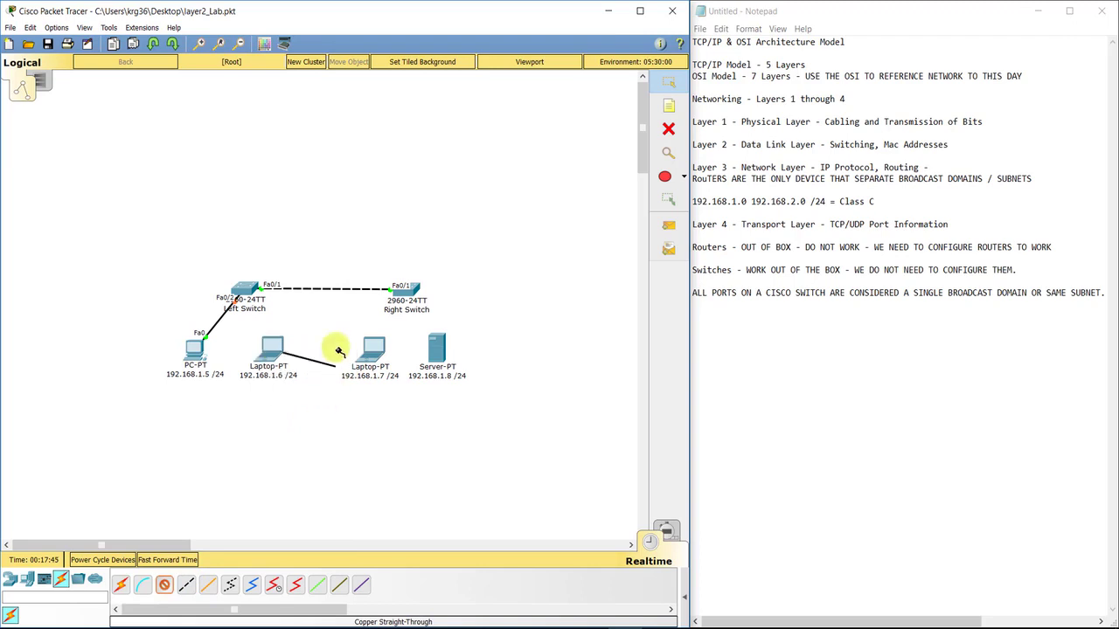
pyautogui.click(250, 292)
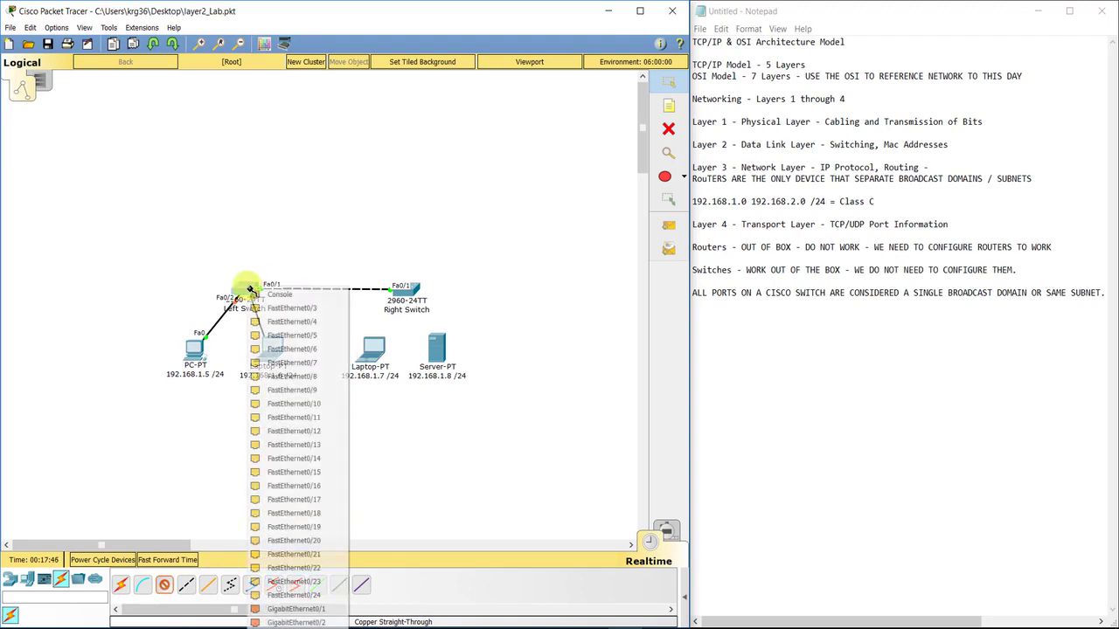
pyautogui.click(315, 308)
# - With copper straight-through, connect the .7 laptop to Right Switch Fa0/2 and the server to Fa0/3
pyautogui.click(165, 587)
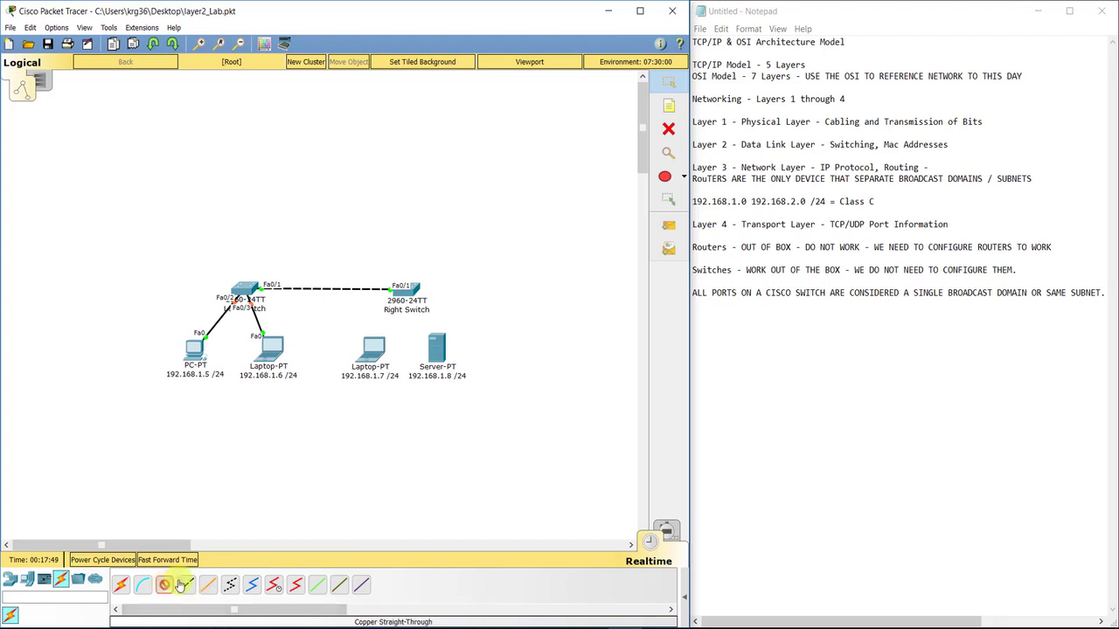
pyautogui.click(377, 349)
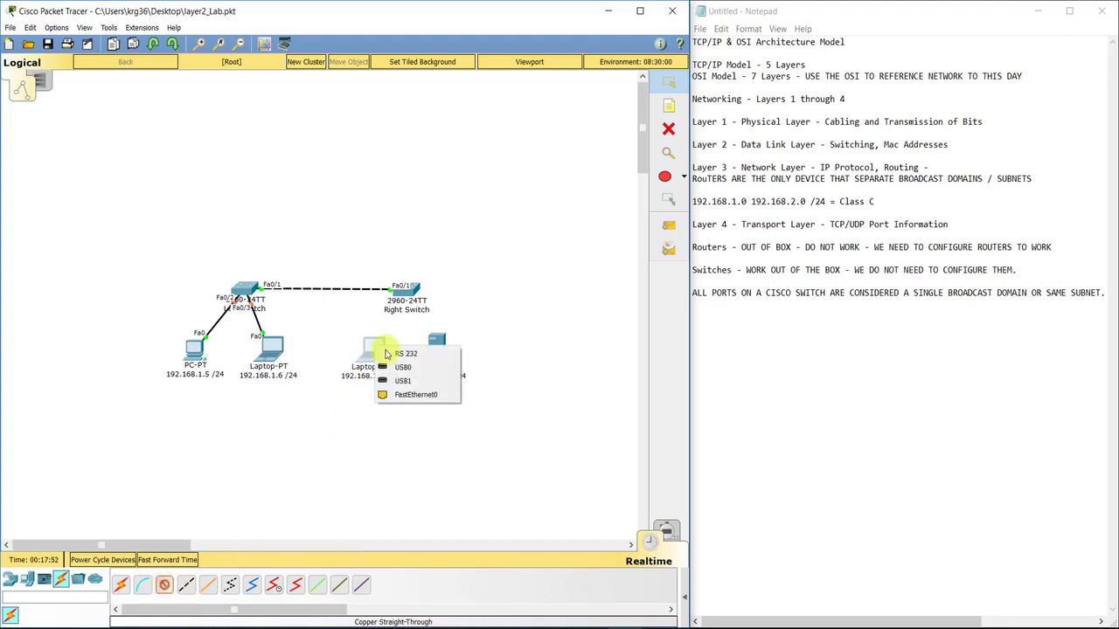
pyautogui.click(434, 396)
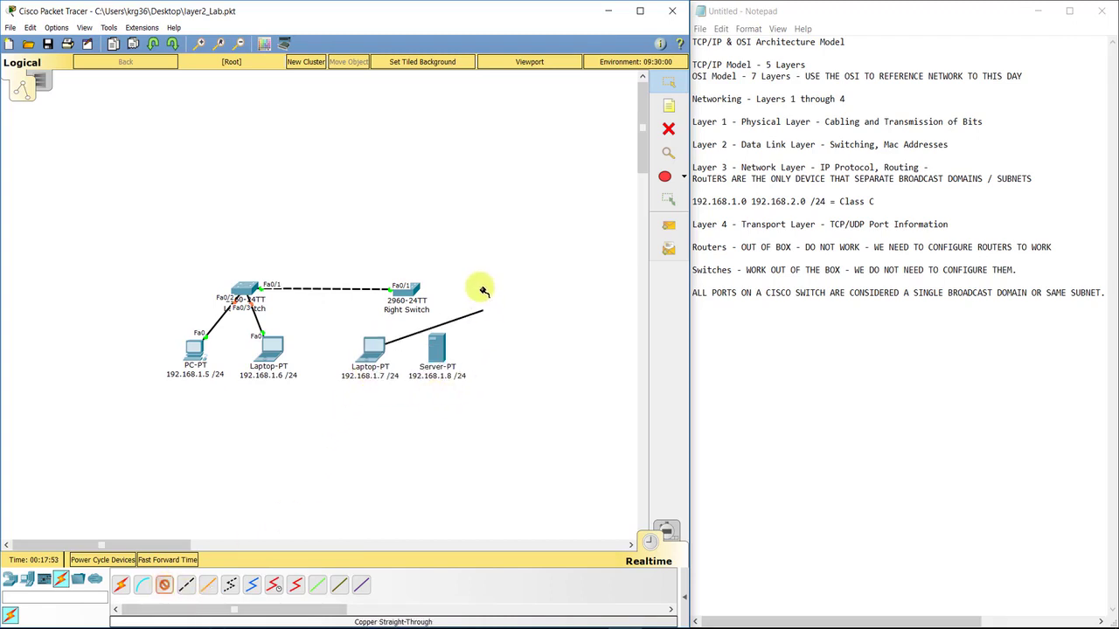
pyautogui.click(402, 294)
pyautogui.click(432, 316)
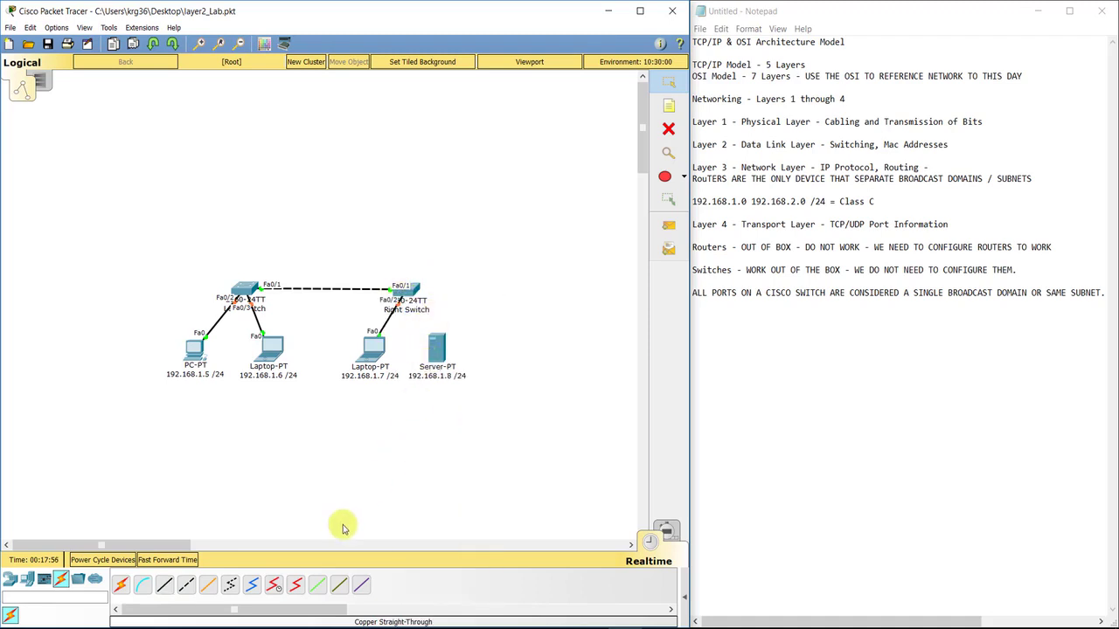
pyautogui.click(162, 588)
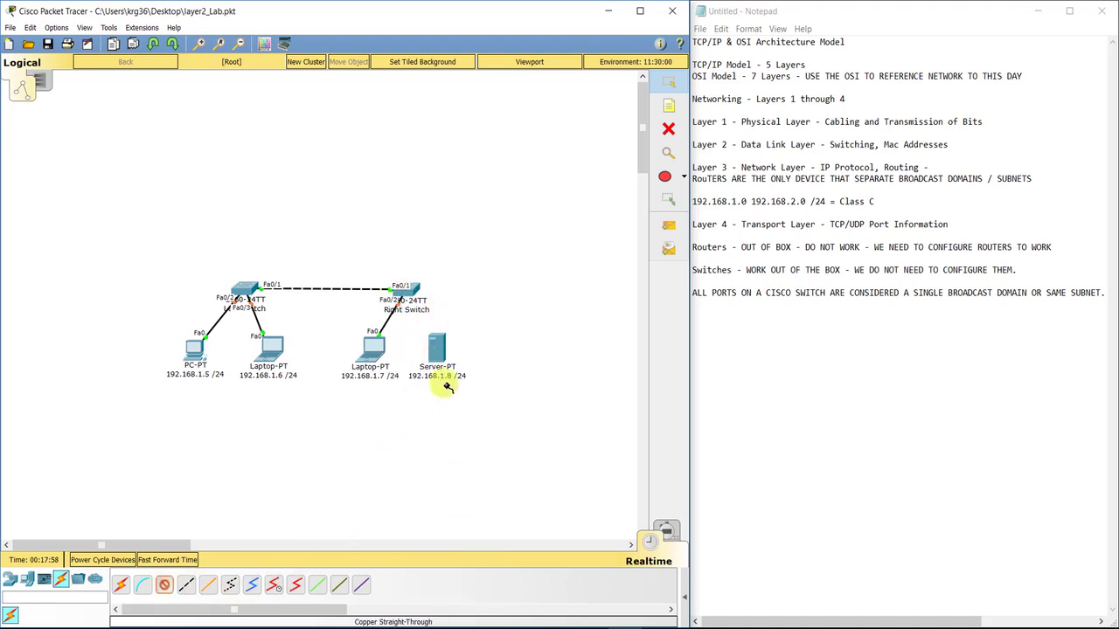
pyautogui.click(441, 349)
pyautogui.click(475, 352)
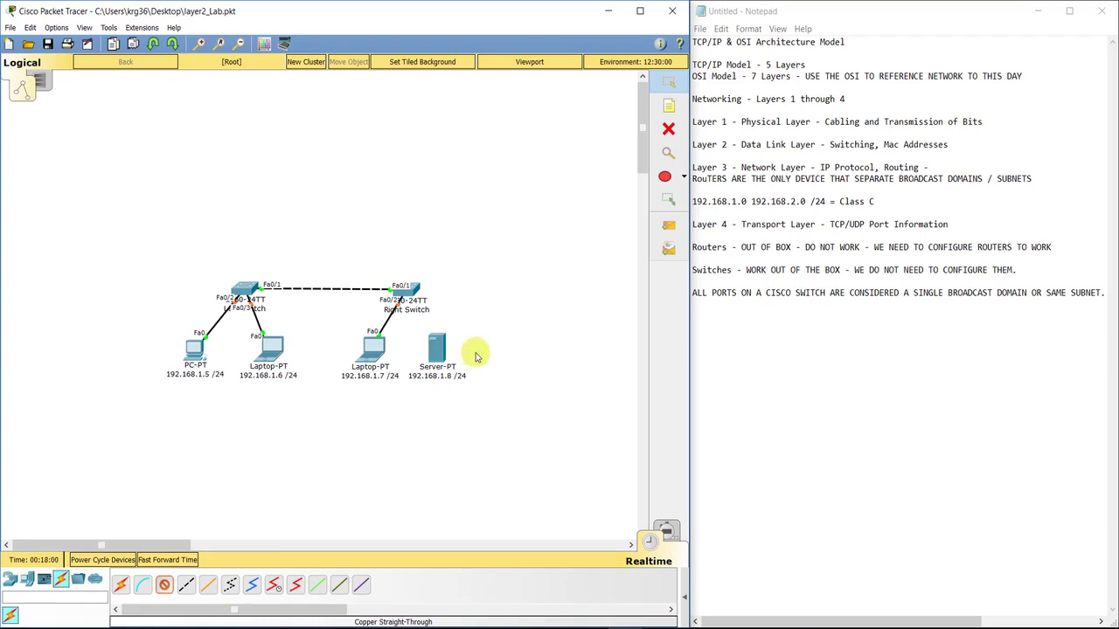
pyautogui.click(411, 292)
pyautogui.click(468, 314)
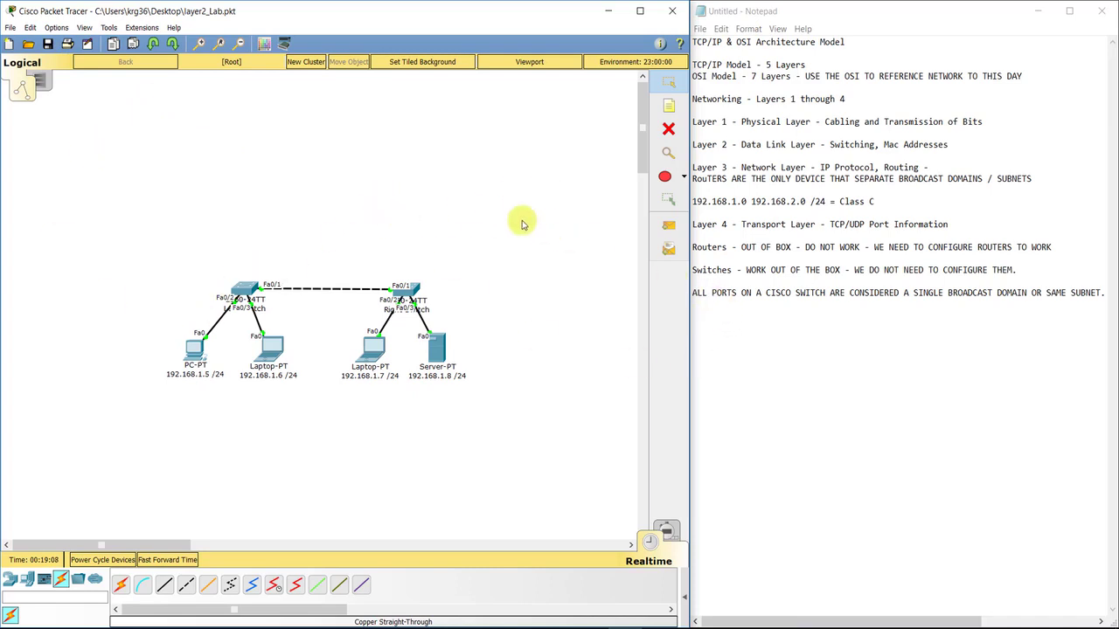
# - Draw a lime-green filled ellipse with black outline around both switches and all four hosts
pyautogui.click(685, 176)
pyautogui.click(672, 222)
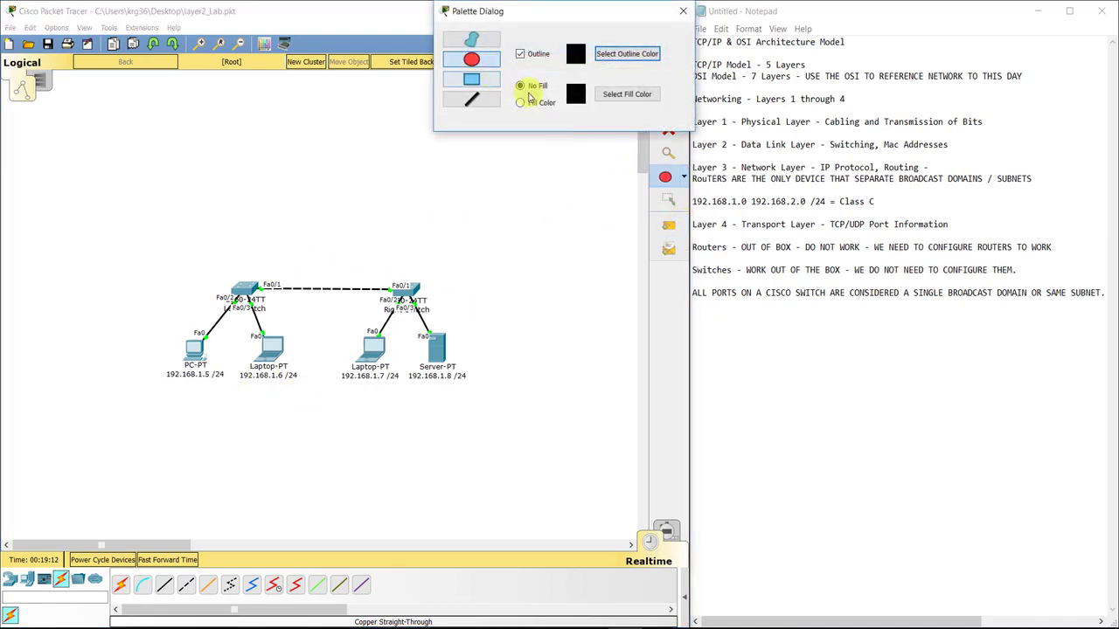
pyautogui.click(527, 102)
pyautogui.click(599, 98)
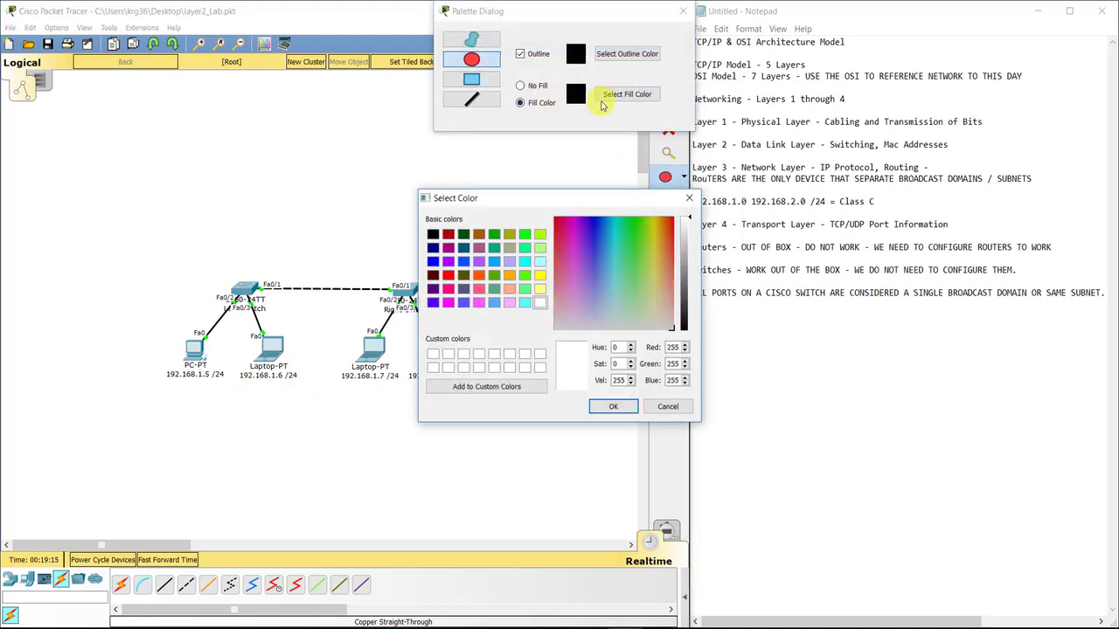
pyautogui.moveTo(627, 224); pyautogui.dragTo(647, 212)
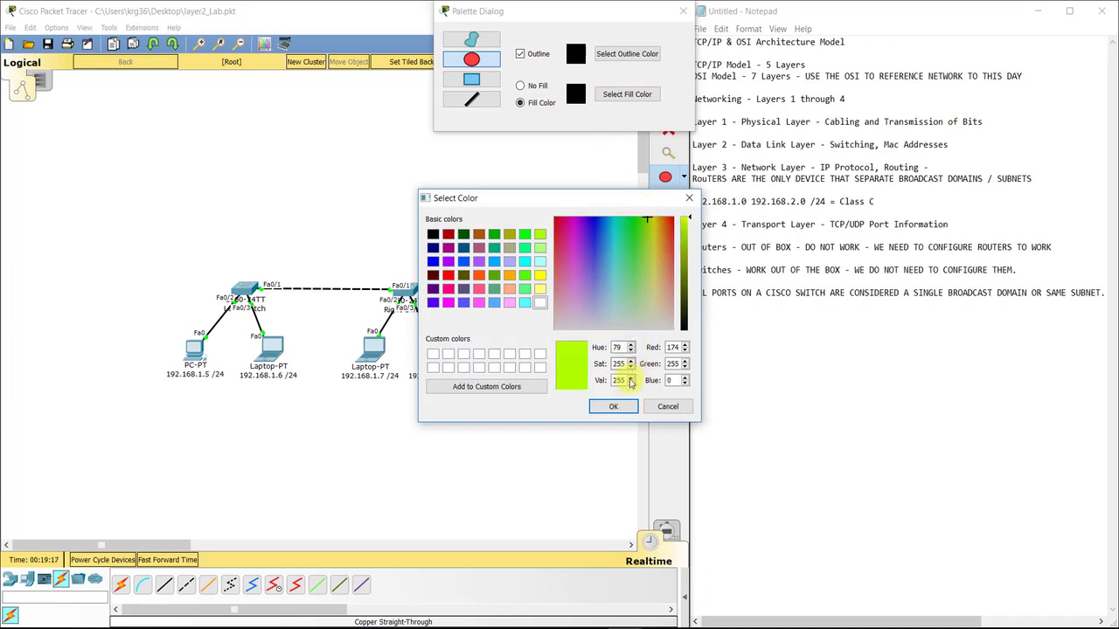
pyautogui.click(613, 407)
pyautogui.moveTo(140, 225); pyautogui.dragTo(534, 429)
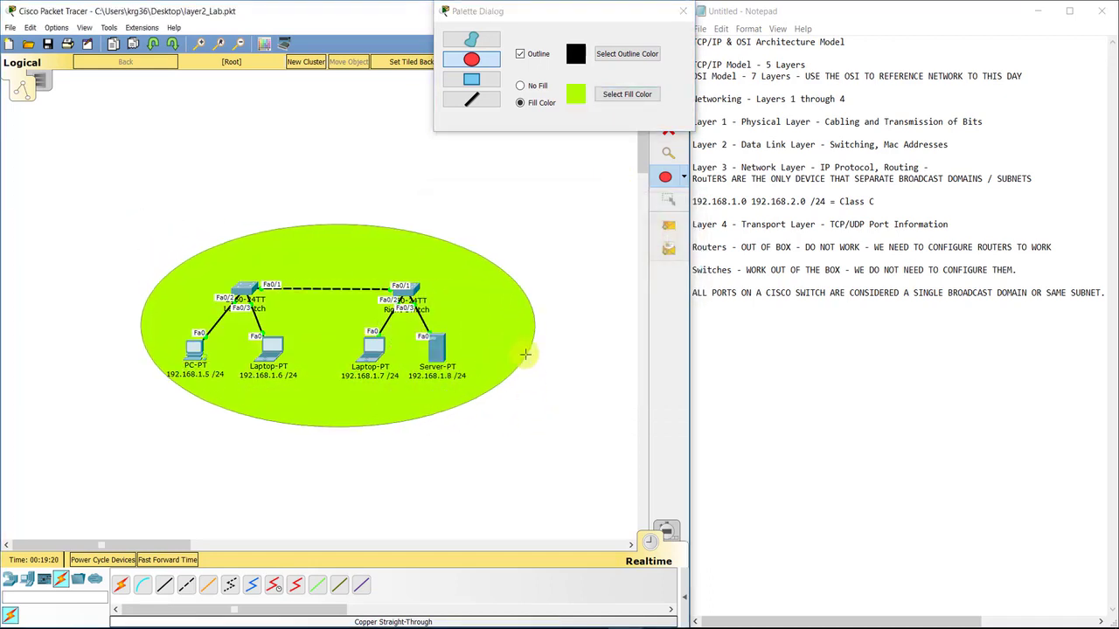
pyautogui.click(683, 12)
pyautogui.click(458, 290)
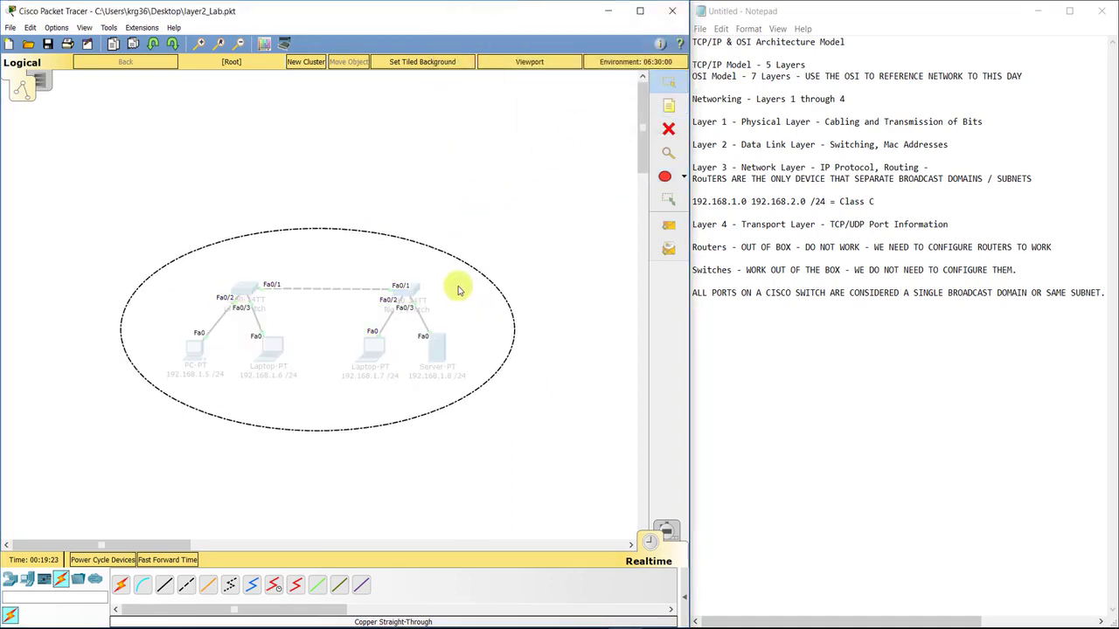
pyautogui.click(467, 200)
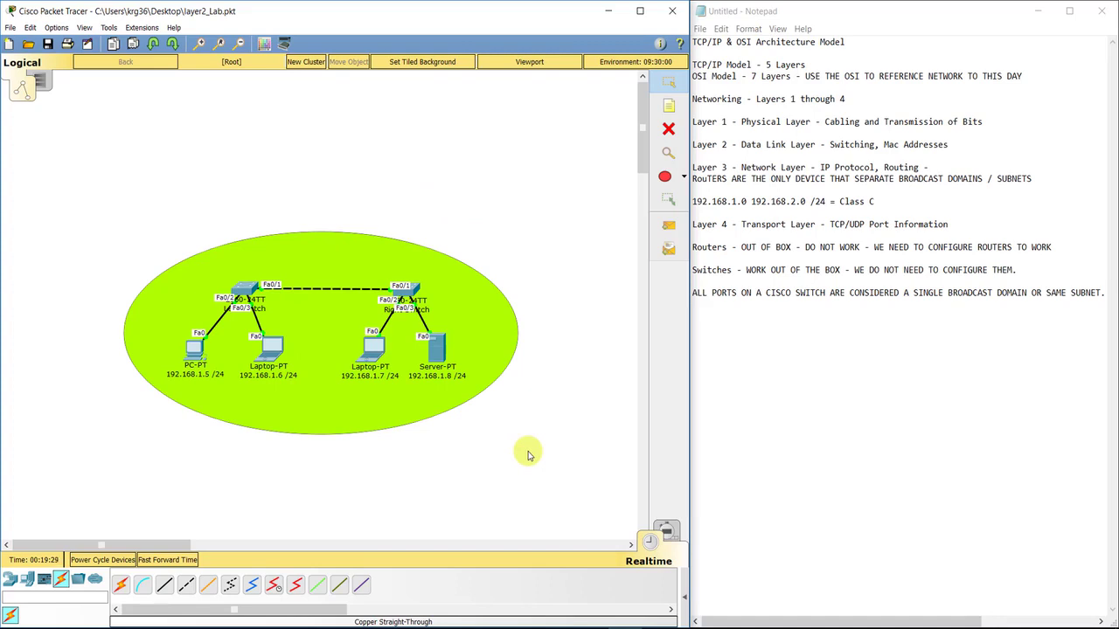
pyautogui.moveTo(693, 201); pyautogui.dragTo(748, 201)
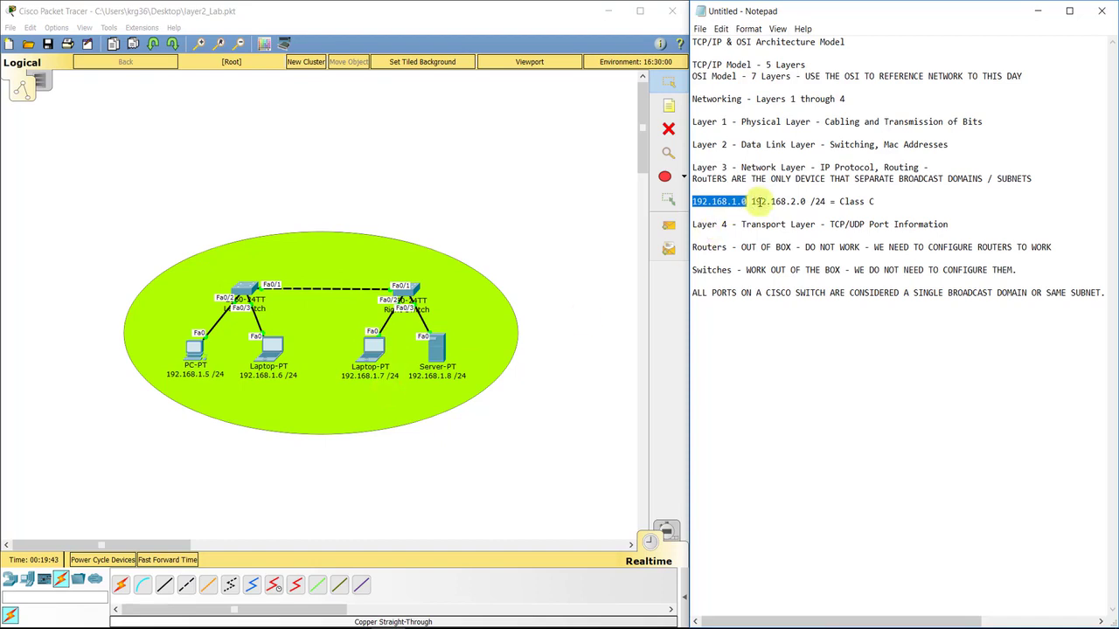
pyautogui.doubleClick(792, 202)
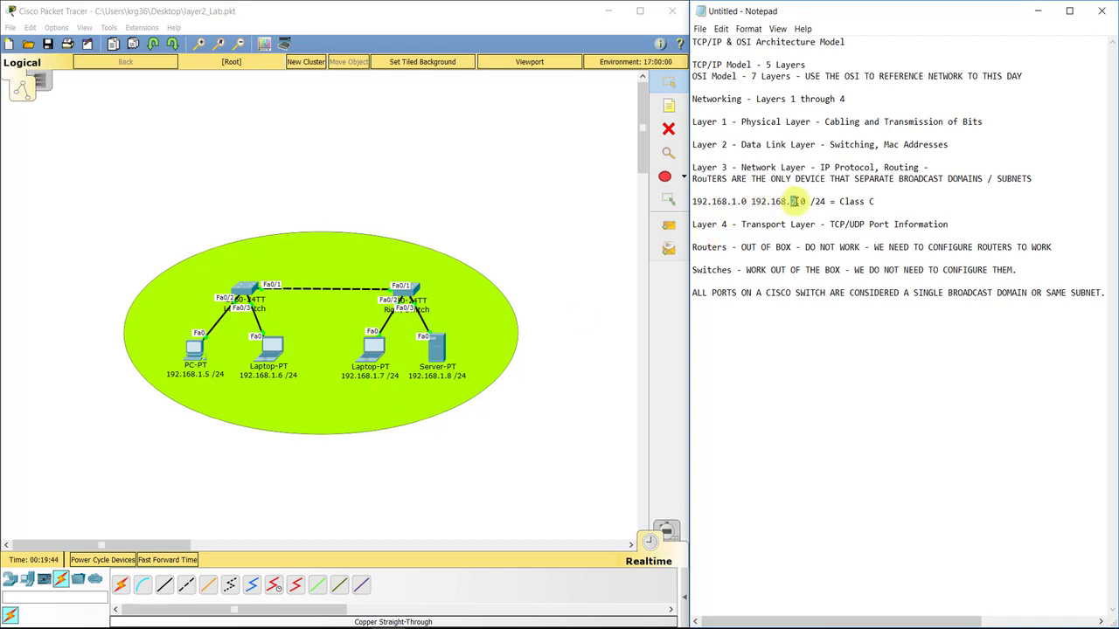
# - Place a Cloud-PT at the upper left labelled 'Internet - A bunch of Service Provided'
pyautogui.click(9, 589)
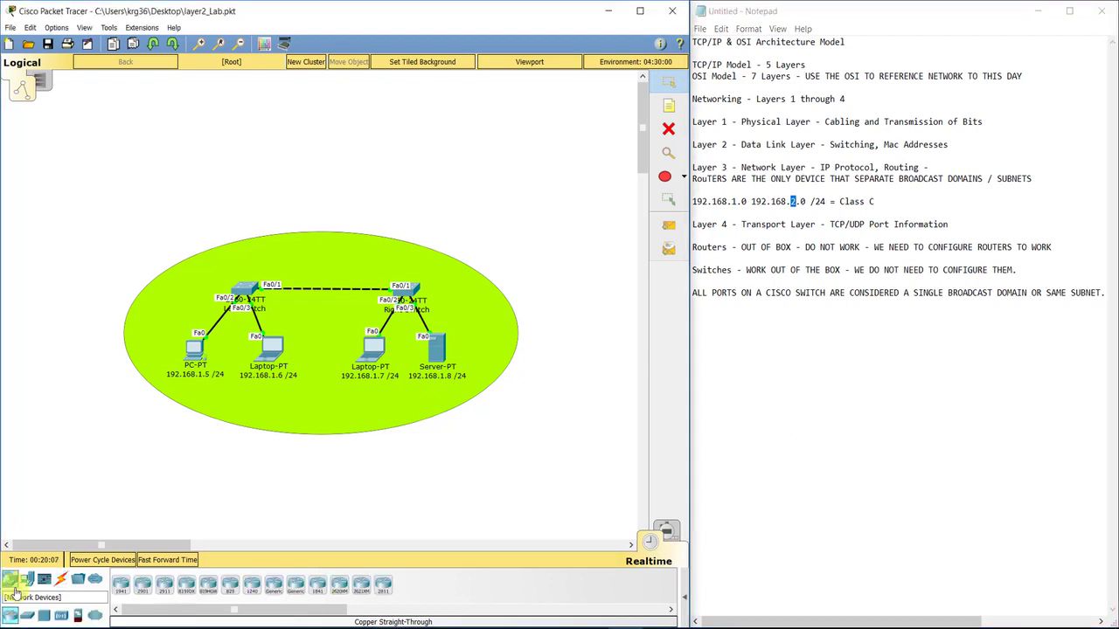
pyautogui.click(94, 614)
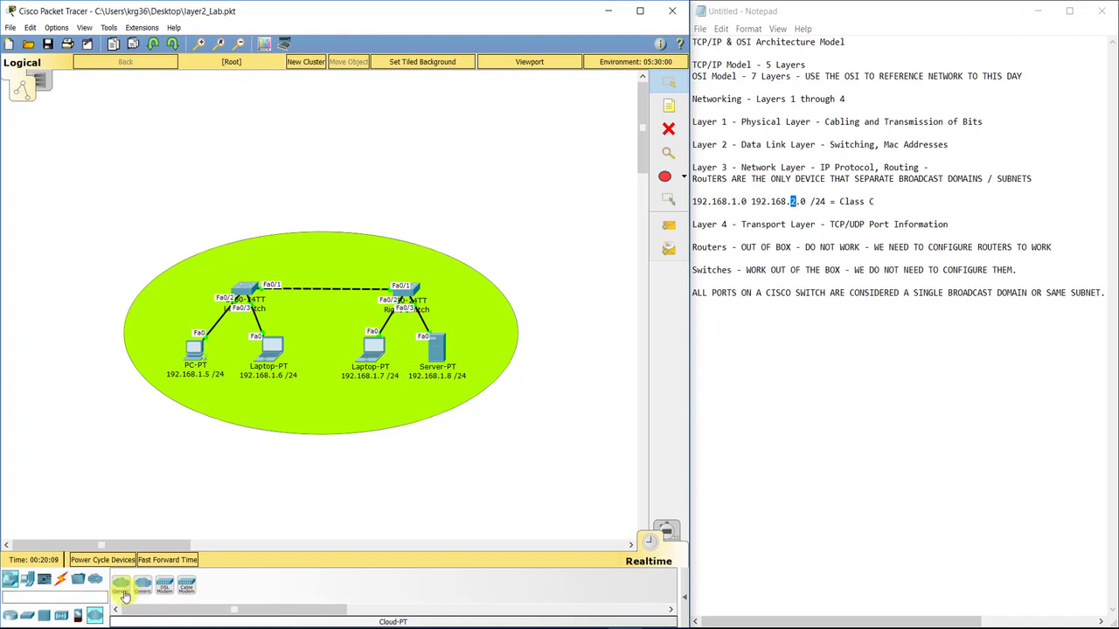
pyautogui.click(122, 591)
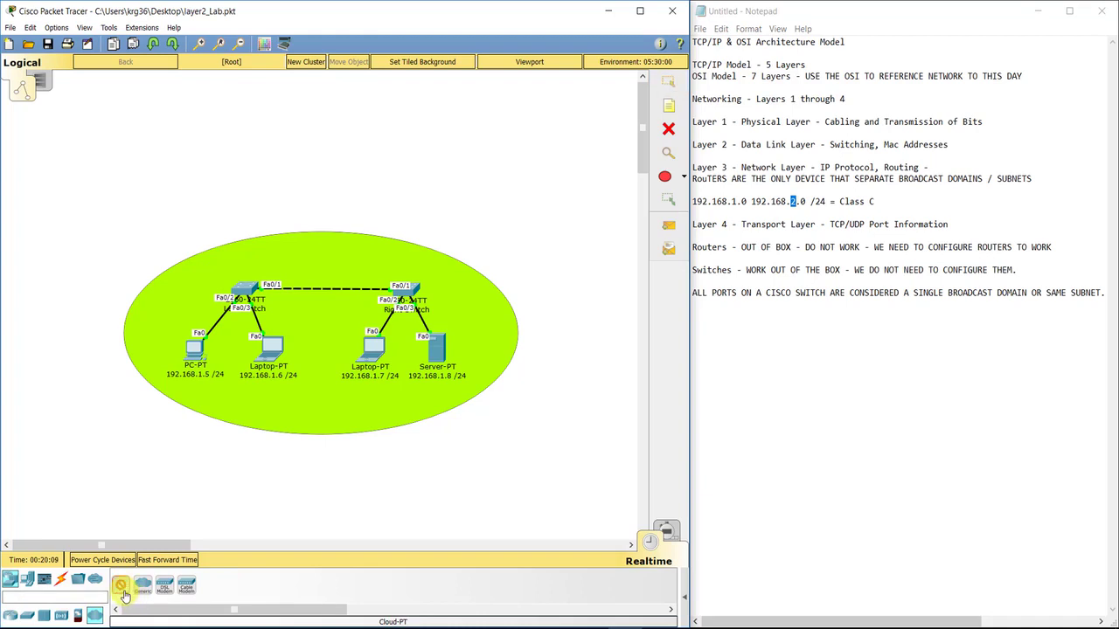
pyautogui.click(112, 132)
pyautogui.click(112, 160)
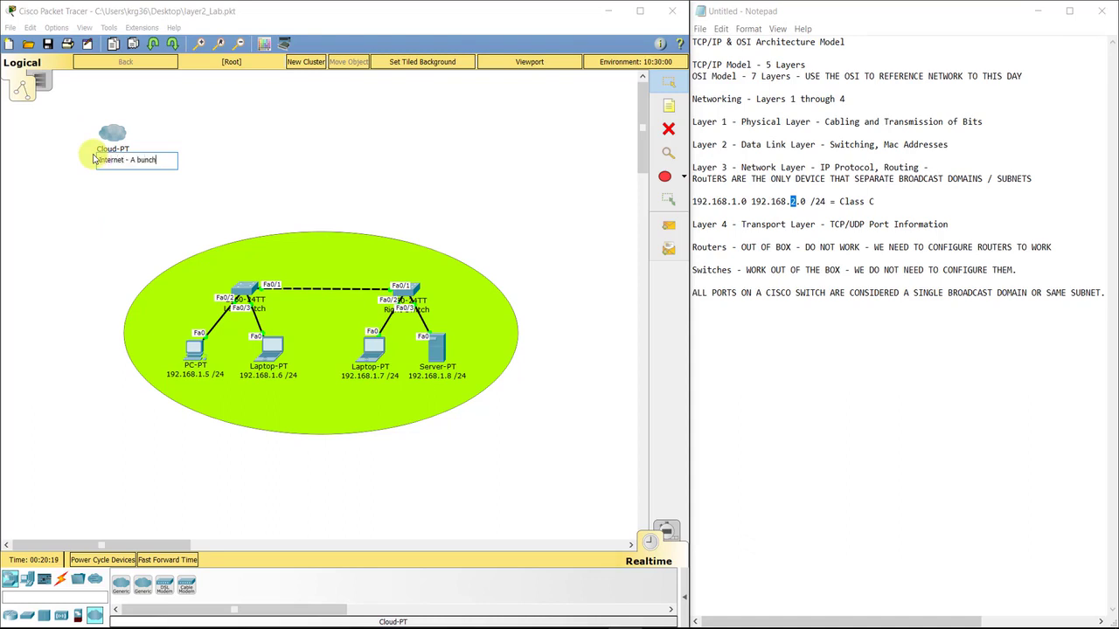
pyautogui.write('Internet - A bunch of Service Provided')
pyautogui.click(92, 175)
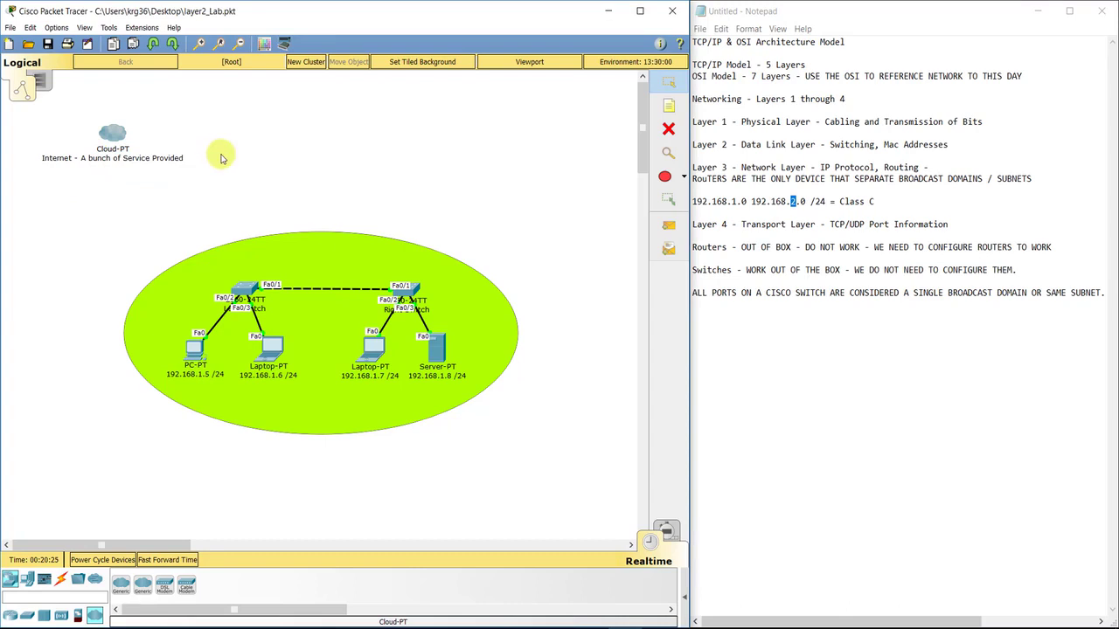
pyautogui.moveTo(117, 132); pyautogui.dragTo(129, 138)
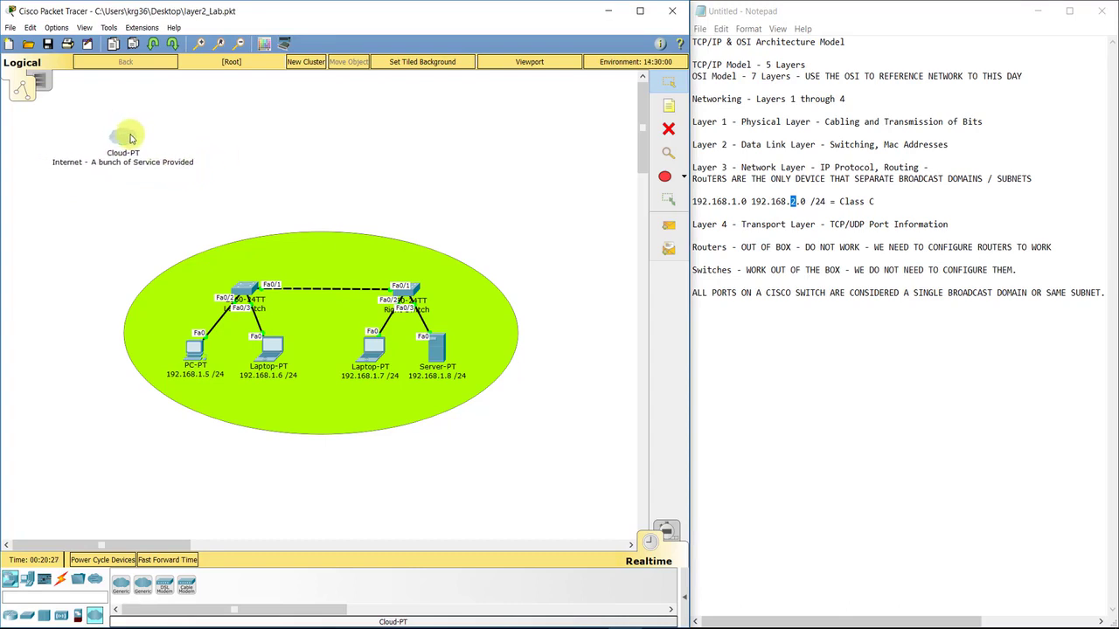
# - Add an 8.8.8.8 note above the cloud and place a cable modem below it
pyautogui.click(669, 106)
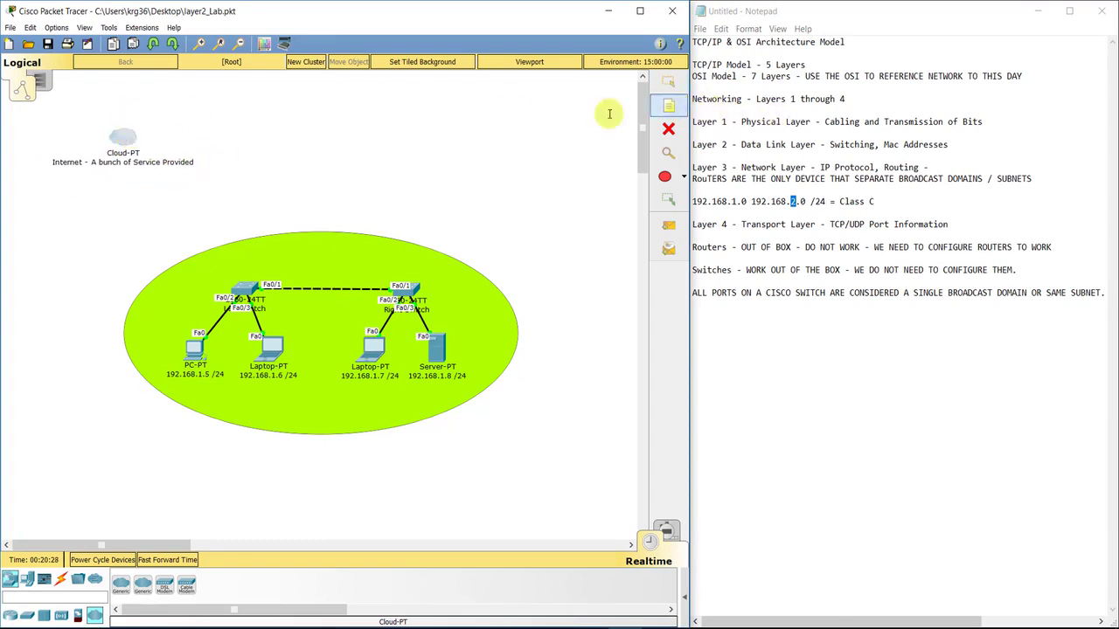
pyautogui.click(106, 115)
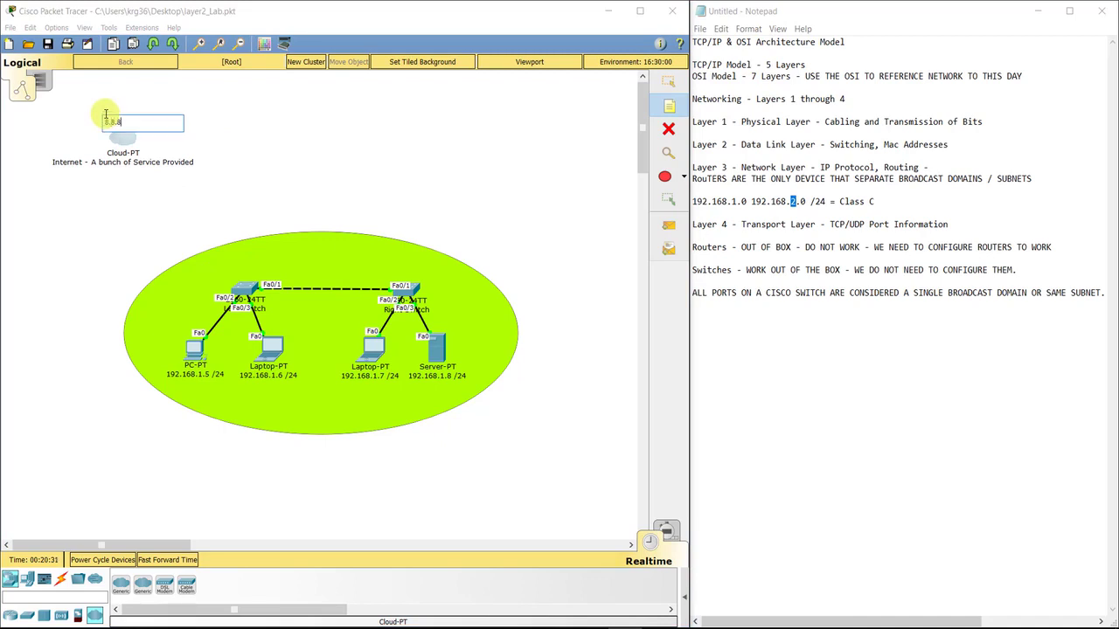
pyautogui.click(669, 81)
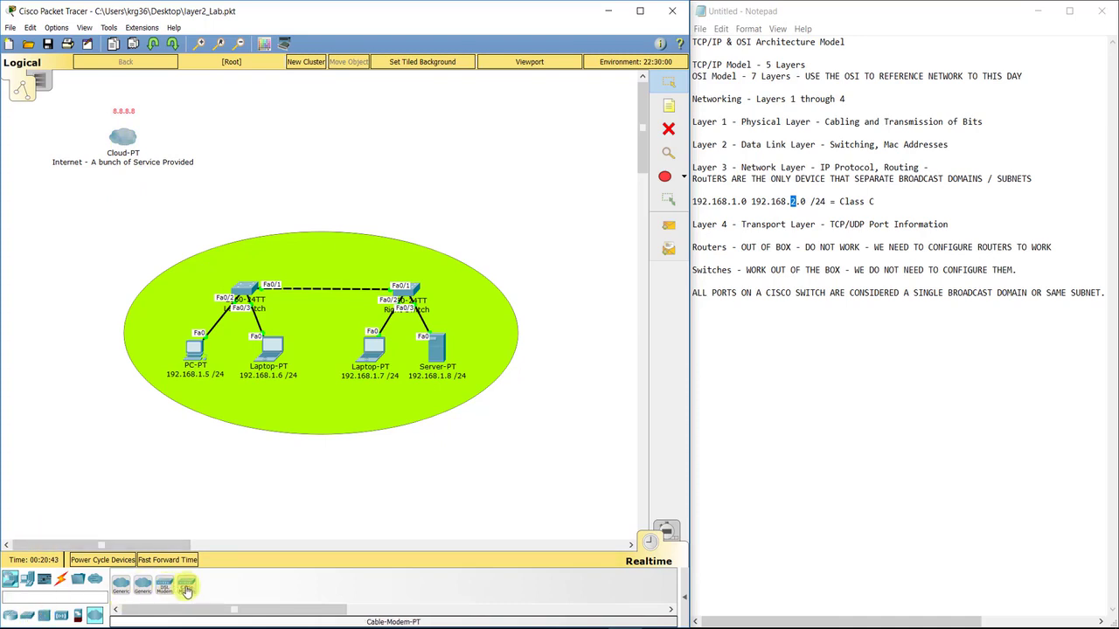
pyautogui.moveTo(186, 591); pyautogui.dragTo(122, 192)
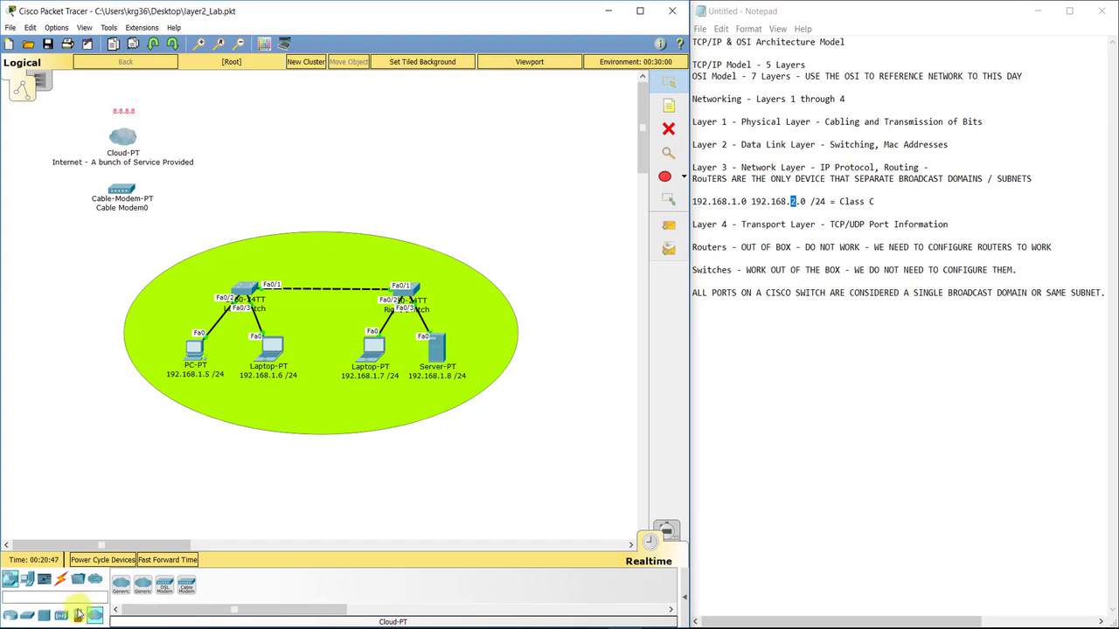
# - Place a WRT300N wireless router under the cable modem and rename it Swouter
pyautogui.click(61, 615)
pyautogui.moveTo(186, 584); pyautogui.dragTo(121, 240)
pyautogui.click(122, 259)
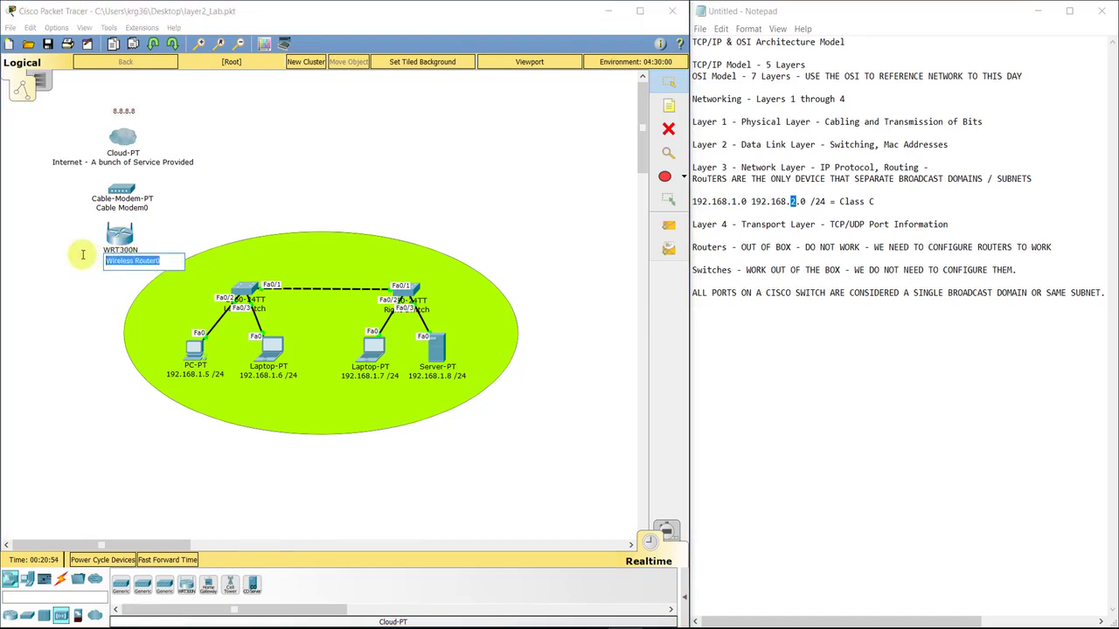
pyautogui.write('Swouter')
pyautogui.press('Return')
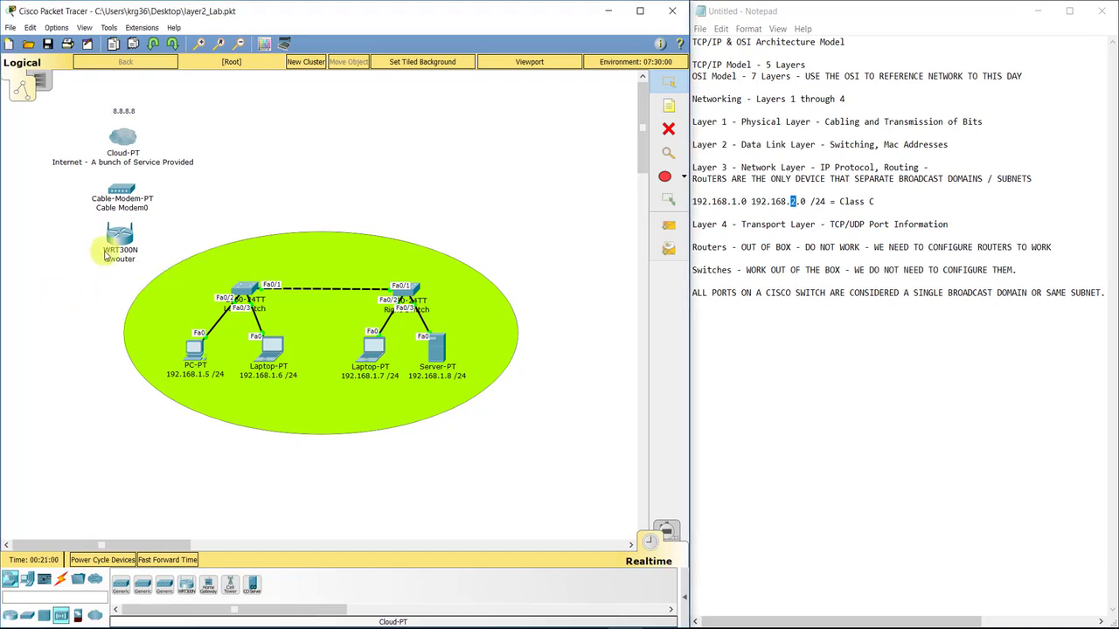
pyautogui.moveTo(128, 244)
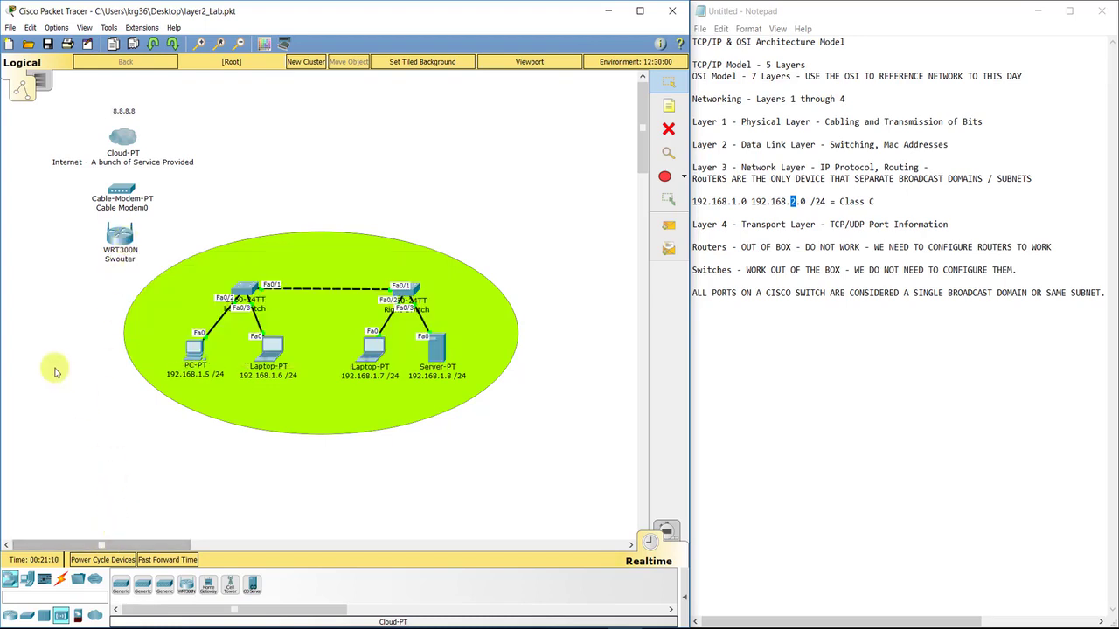
# - Add PC1 left of Swouter and cable its Fa0 to the router's Ethernet 1 with copper straight-through
pyautogui.click(27, 579)
pyautogui.moveTo(121, 583); pyautogui.dragTo(52, 304)
pyautogui.click(61, 580)
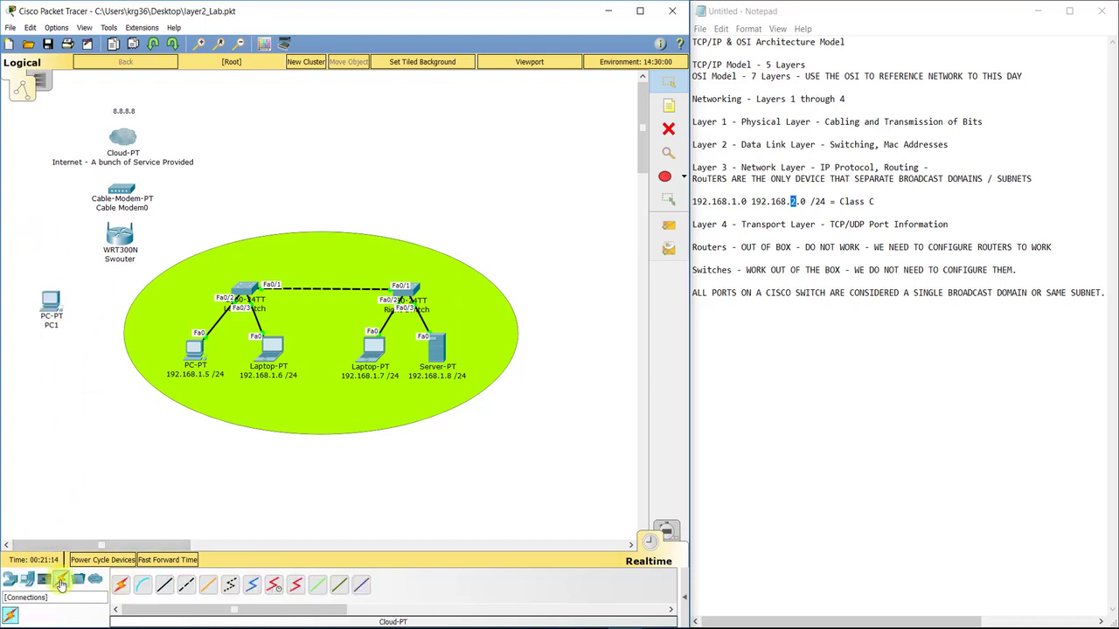
pyautogui.click(163, 592)
pyautogui.click(49, 302)
pyautogui.click(77, 343)
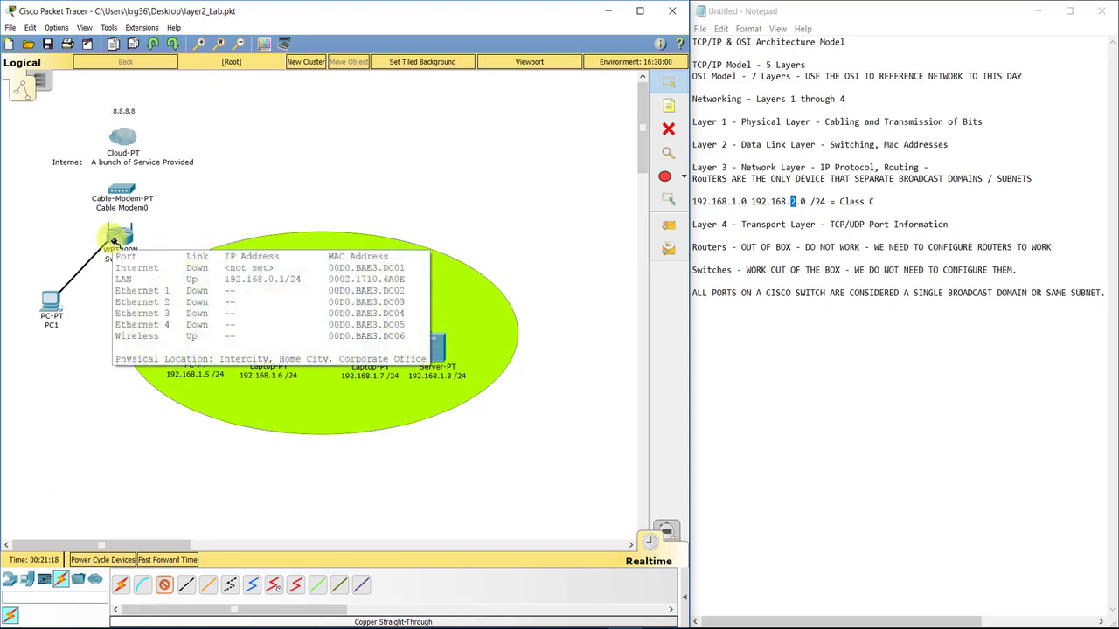
pyautogui.click(114, 240)
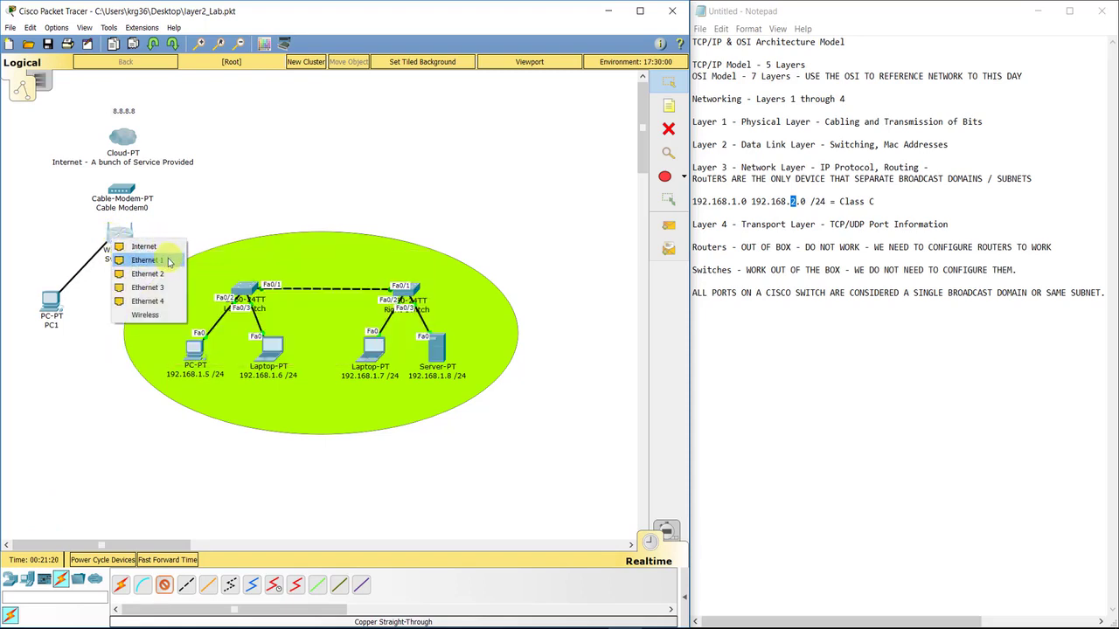
pyautogui.click(147, 260)
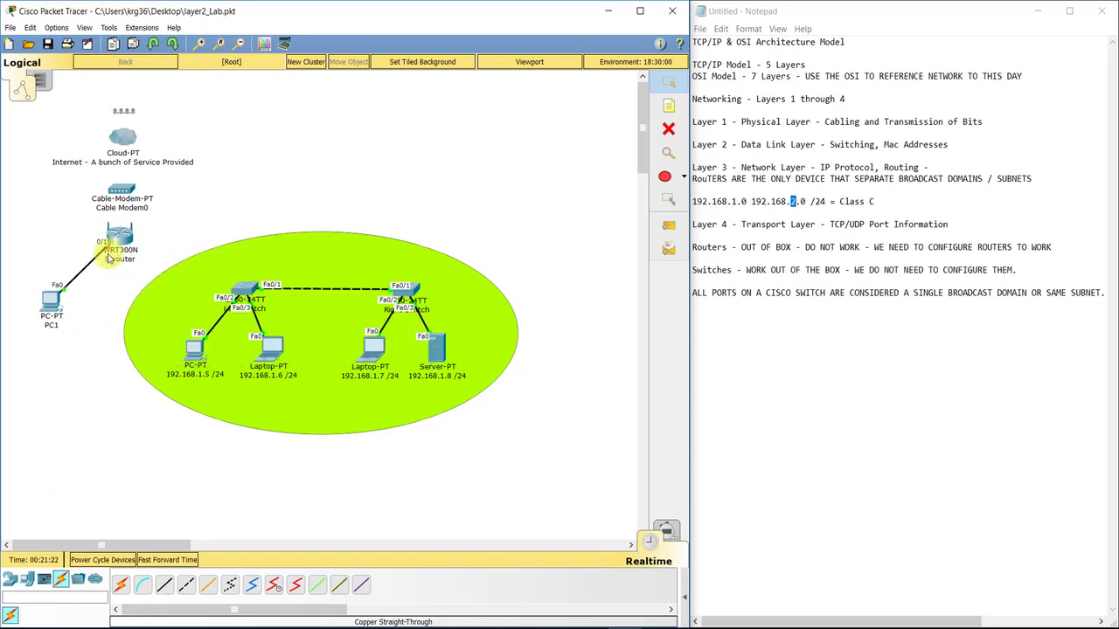
# - Place Laptop2 beside PC1 and a smartphone below it
pyautogui.click(26, 581)
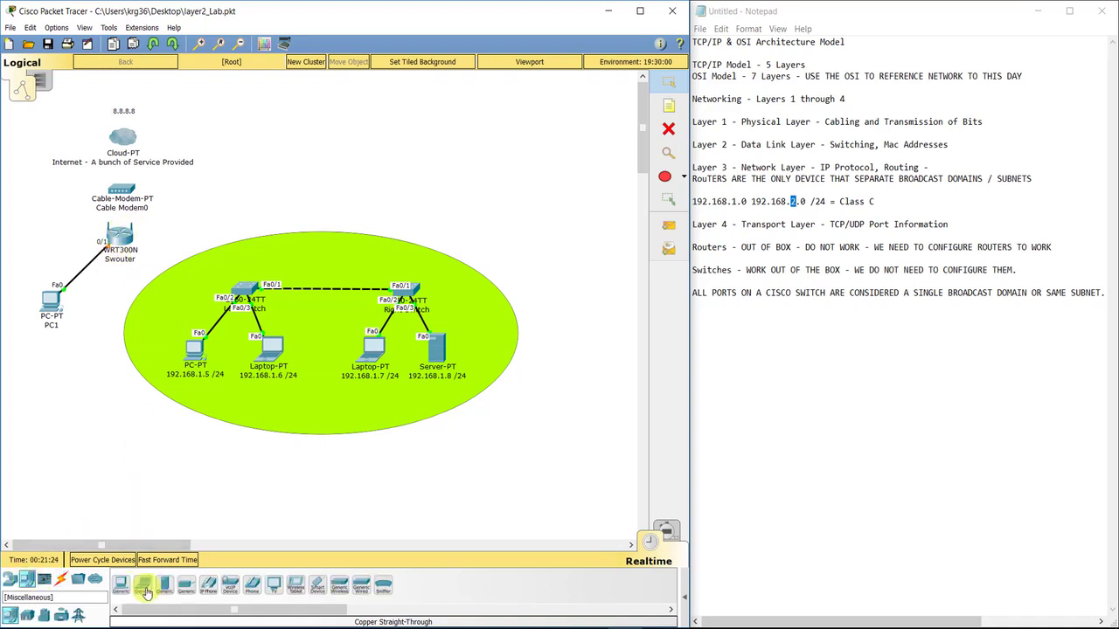
pyautogui.moveTo(143, 584); pyautogui.dragTo(100, 308)
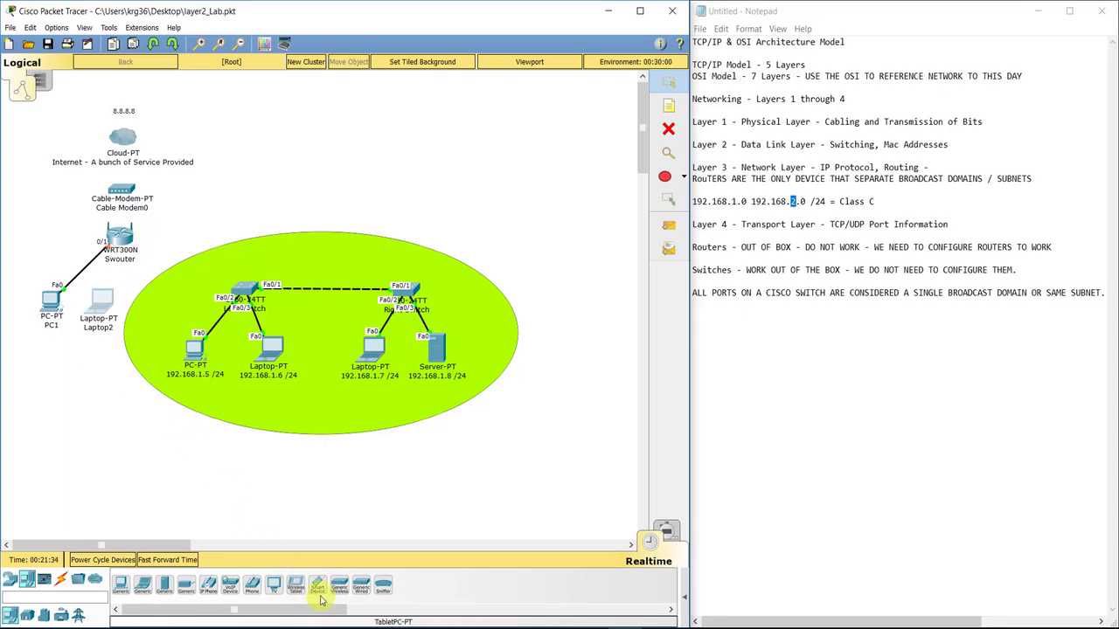
pyautogui.moveTo(318, 583); pyautogui.dragTo(73, 361)
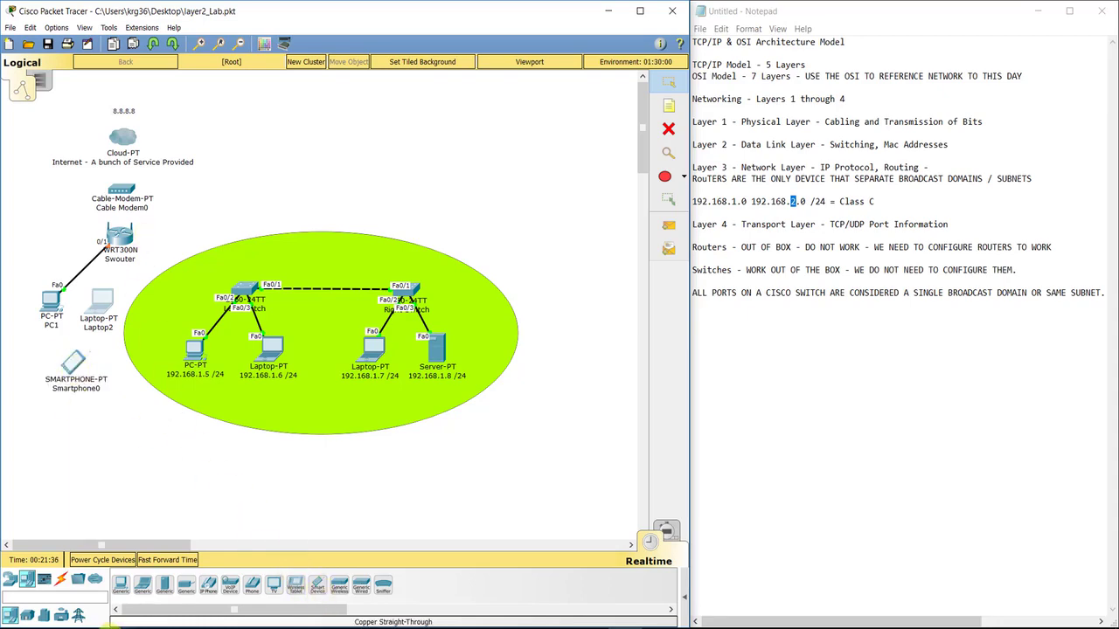
# - Swap Laptop2's WPC300N card for the PT-LAPTOP-NM-1W wireless module on its Physical tab
pyautogui.click(99, 299)
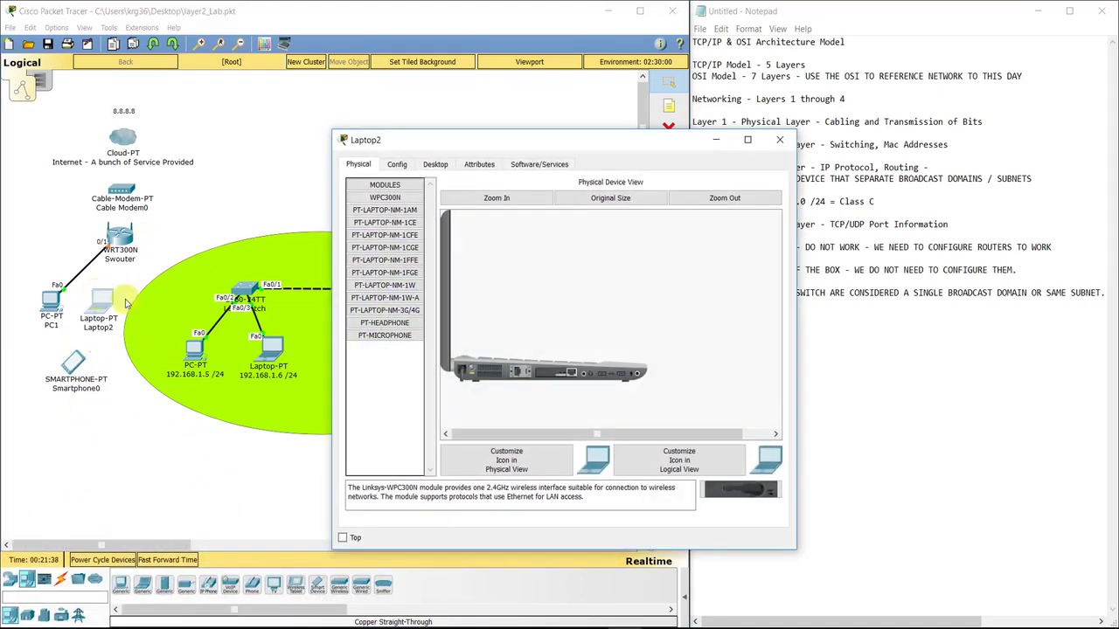
pyautogui.click(433, 164)
pyautogui.click(358, 164)
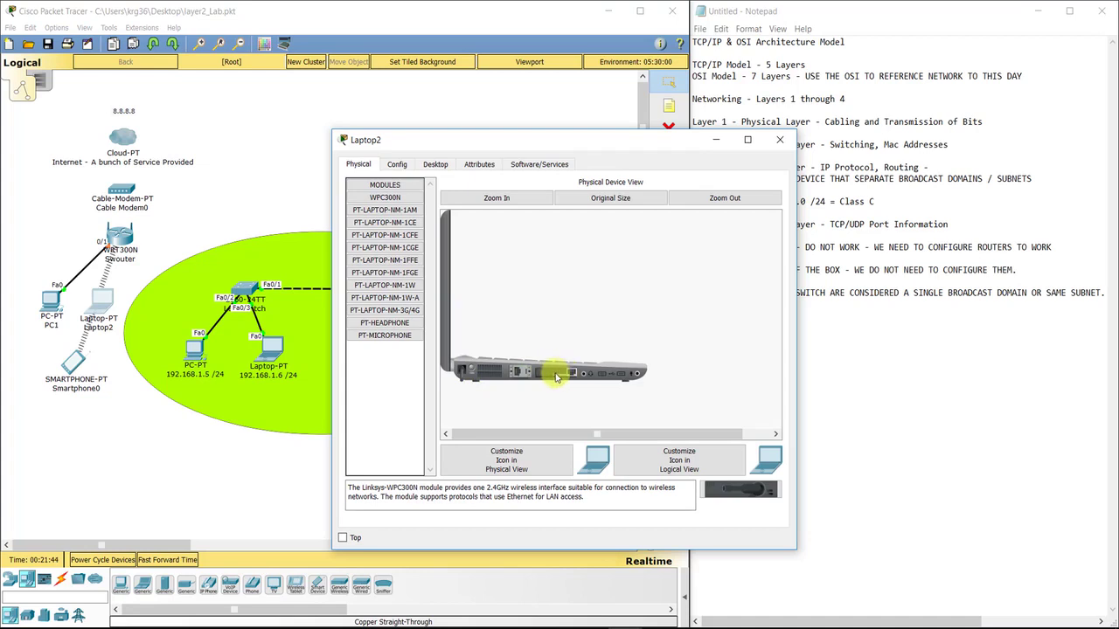
pyautogui.moveTo(559, 370); pyautogui.dragTo(385, 370)
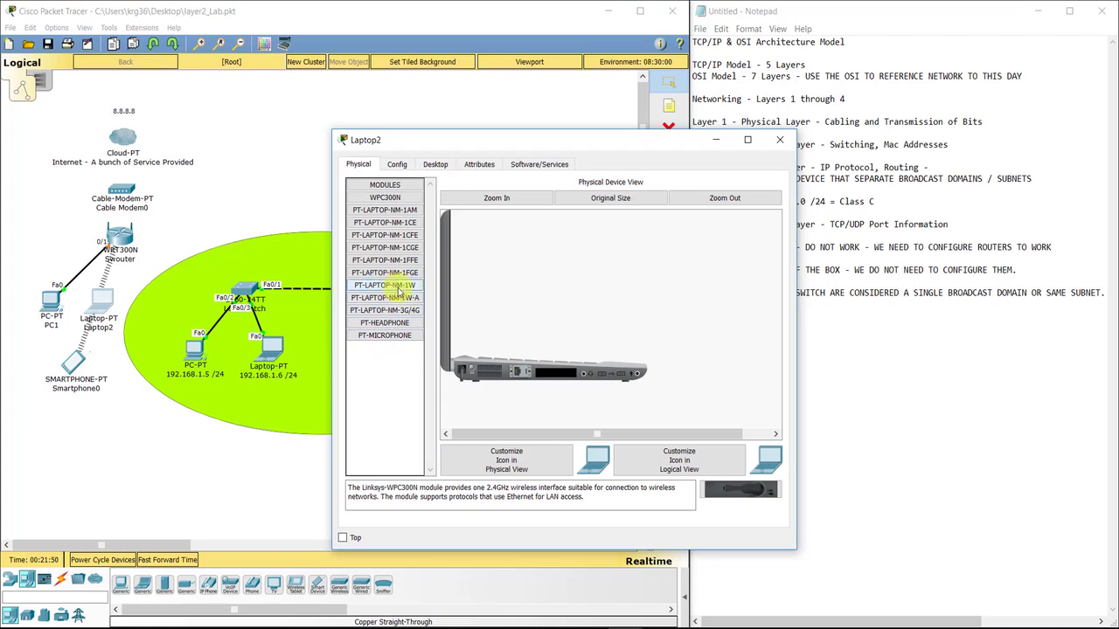
pyautogui.moveTo(393, 292); pyautogui.dragTo(555, 381)
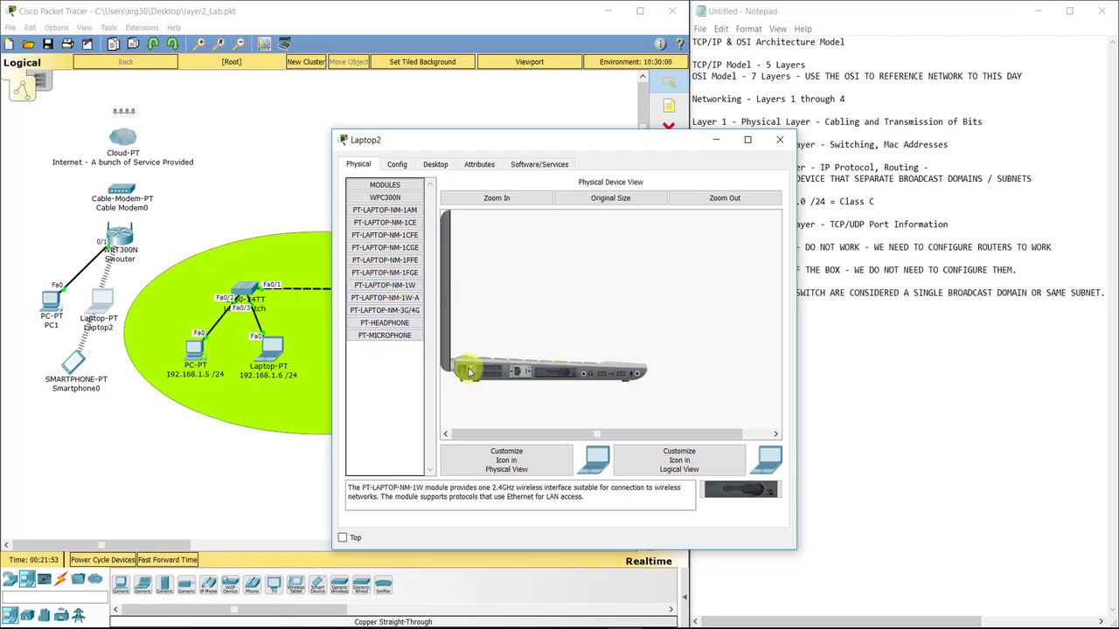
pyautogui.click(780, 140)
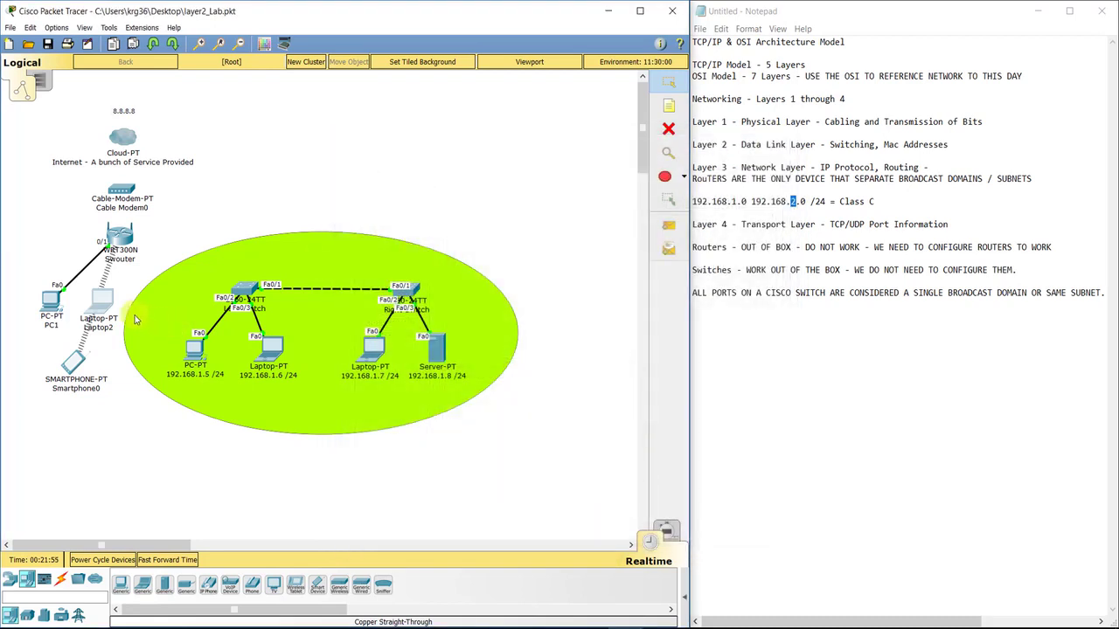
# - Move Laptop2 to the upper right of Swouter, then box-select the cloud and router-area devices
pyautogui.moveTo(108, 304); pyautogui.dragTo(220, 206)
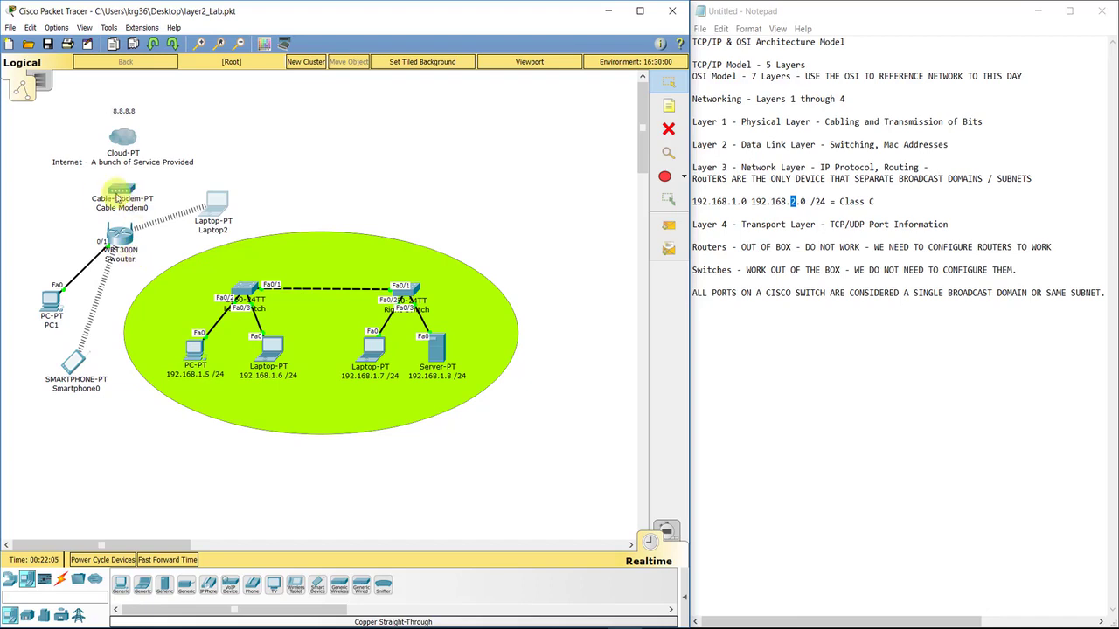
pyautogui.moveTo(24, 173); pyautogui.dragTo(230, 445)
pyautogui.moveTo(58, 85); pyautogui.dragTo(232, 175)
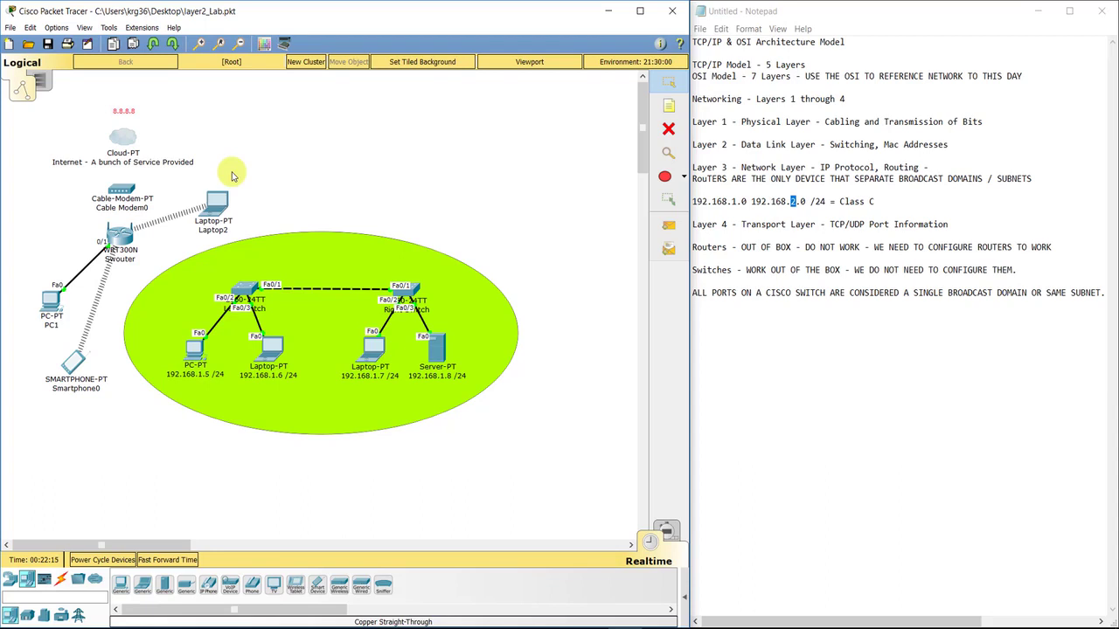
pyautogui.moveTo(22, 186); pyautogui.dragTo(140, 237)
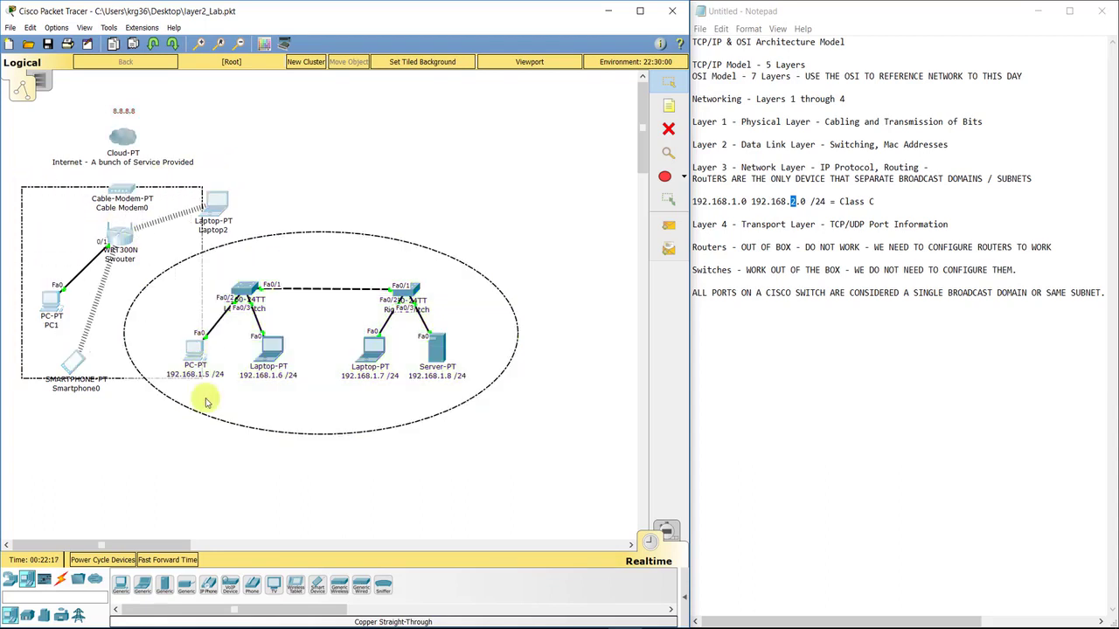
pyautogui.moveTo(208, 410); pyautogui.dragTo(218, 440)
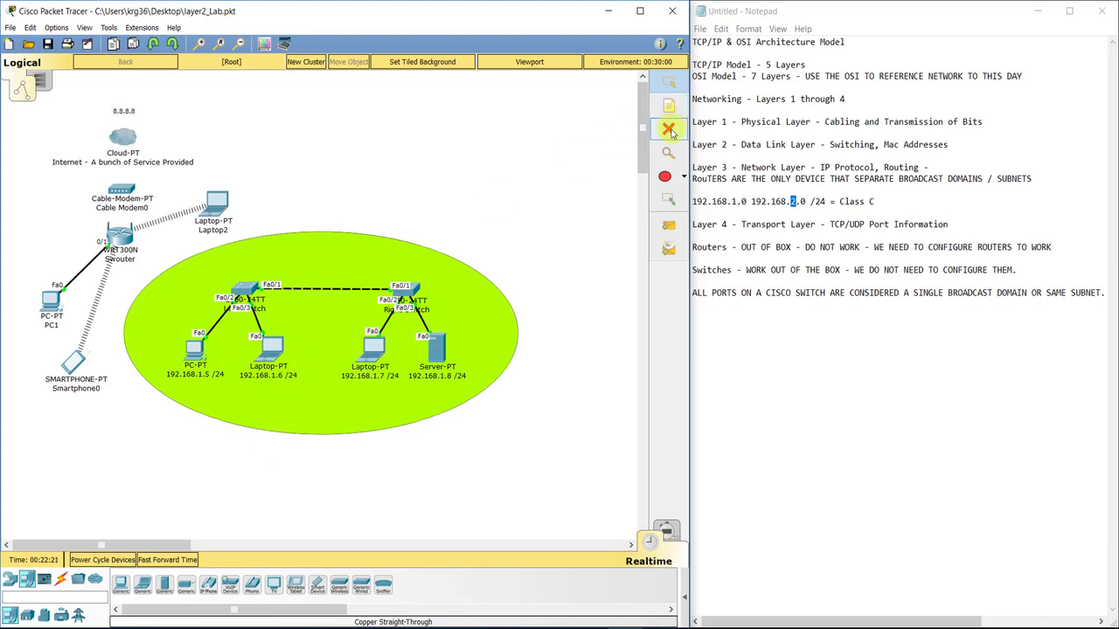
# - Delete Laptop2, Swouter, PC1, the smartphone, cable modem, cloud and 8.8.8.8 note
pyautogui.click(669, 130)
pyautogui.click(217, 202)
pyautogui.click(119, 235)
pyautogui.click(54, 301)
pyautogui.click(74, 361)
pyautogui.click(123, 189)
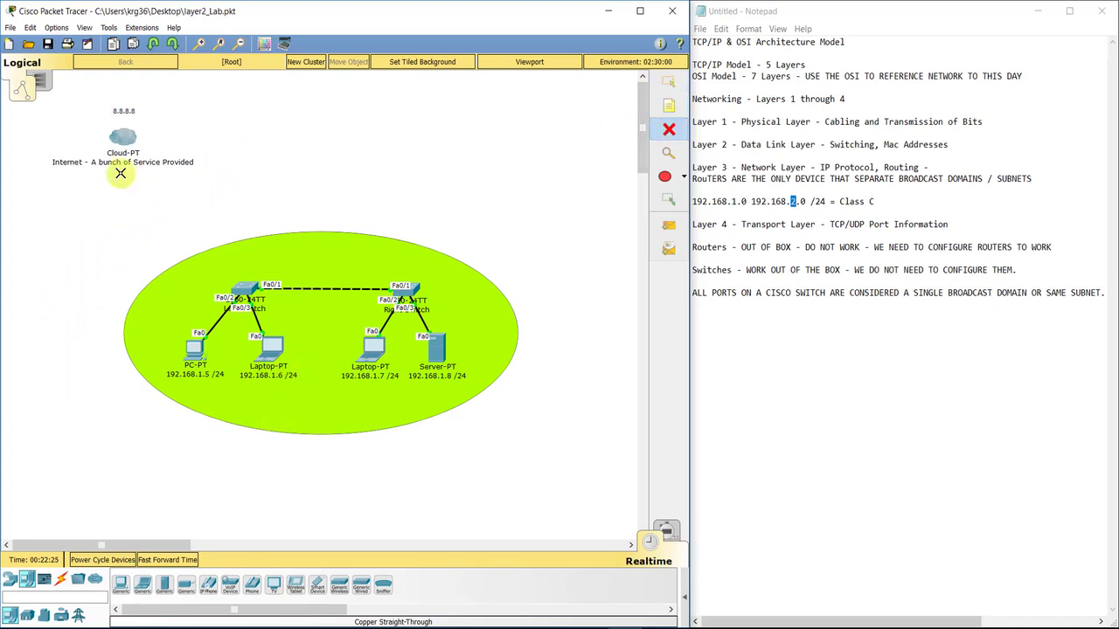
pyautogui.click(122, 137)
pyautogui.click(120, 109)
pyautogui.click(665, 84)
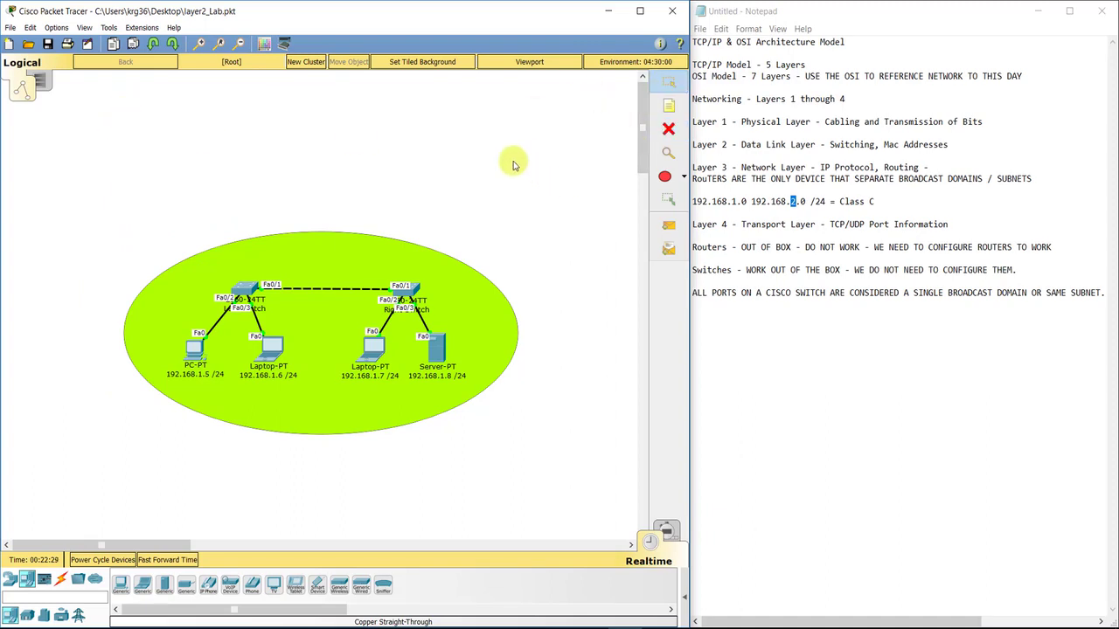